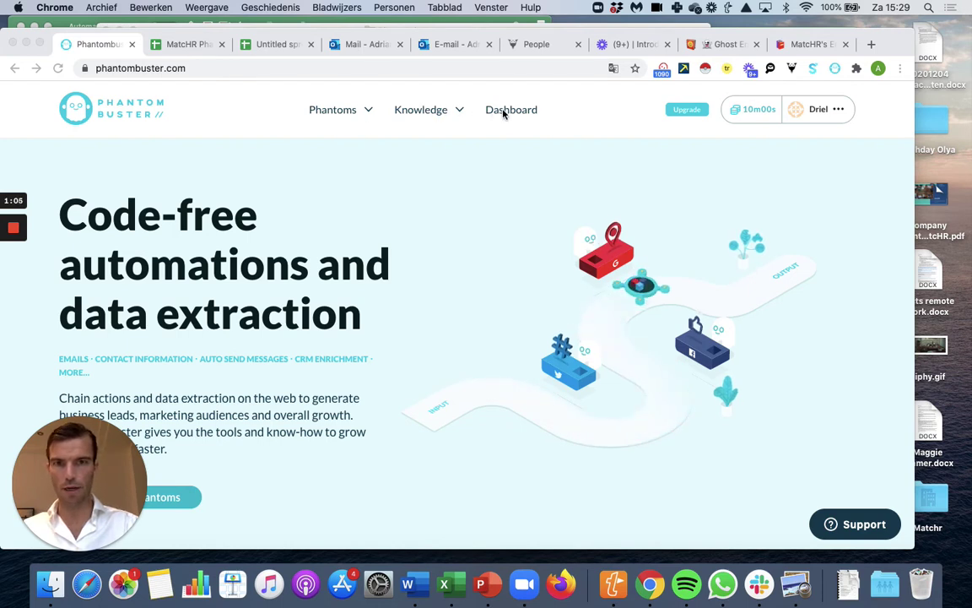
# Step: Try to add the LinkedIn Profile Scraper from the LinkedIn phantoms and dismiss the upgrade offer
pyautogui.click(372, 113)
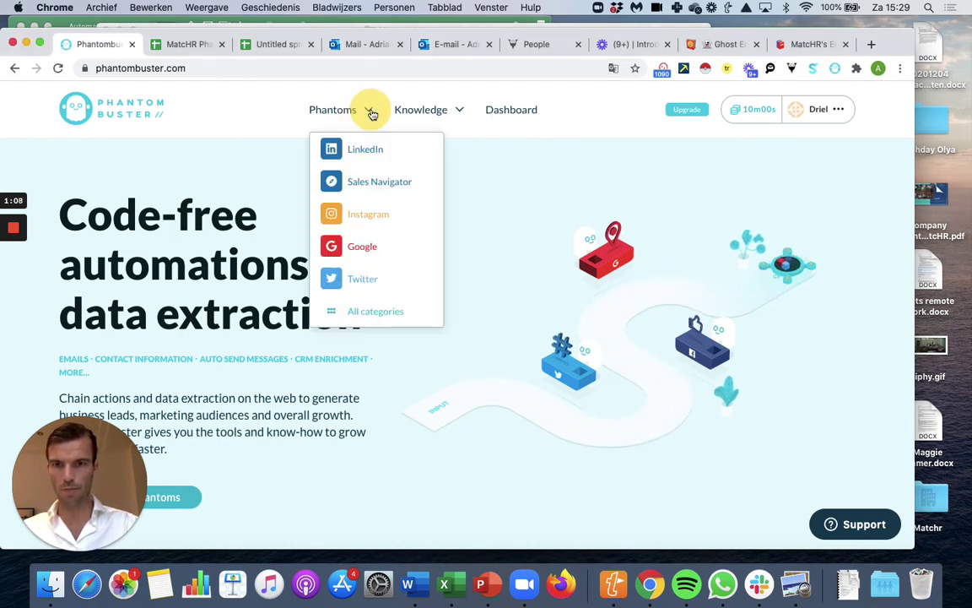
pyautogui.click(367, 152)
pyautogui.scroll(-3, 544, 174)
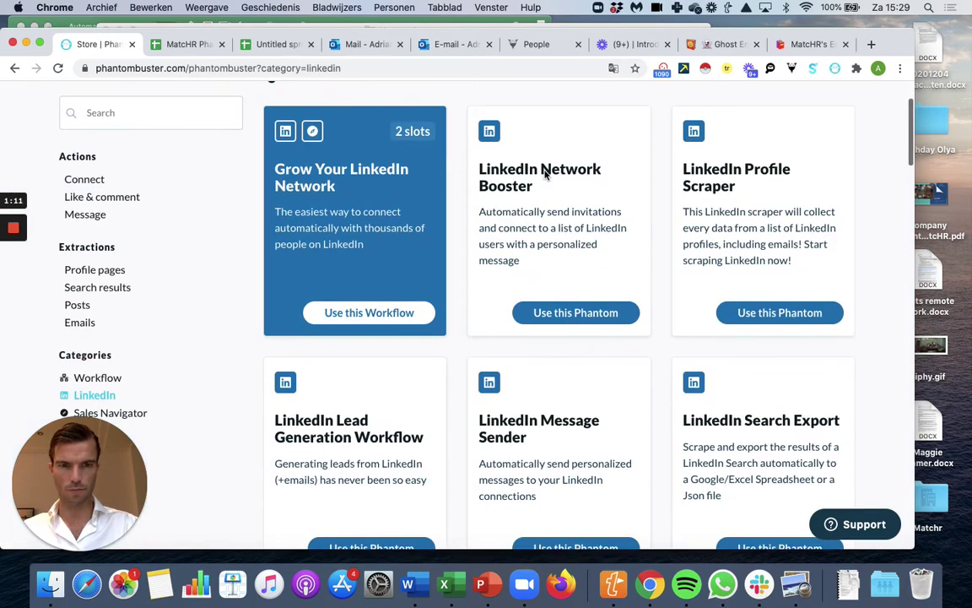
pyautogui.click(747, 170)
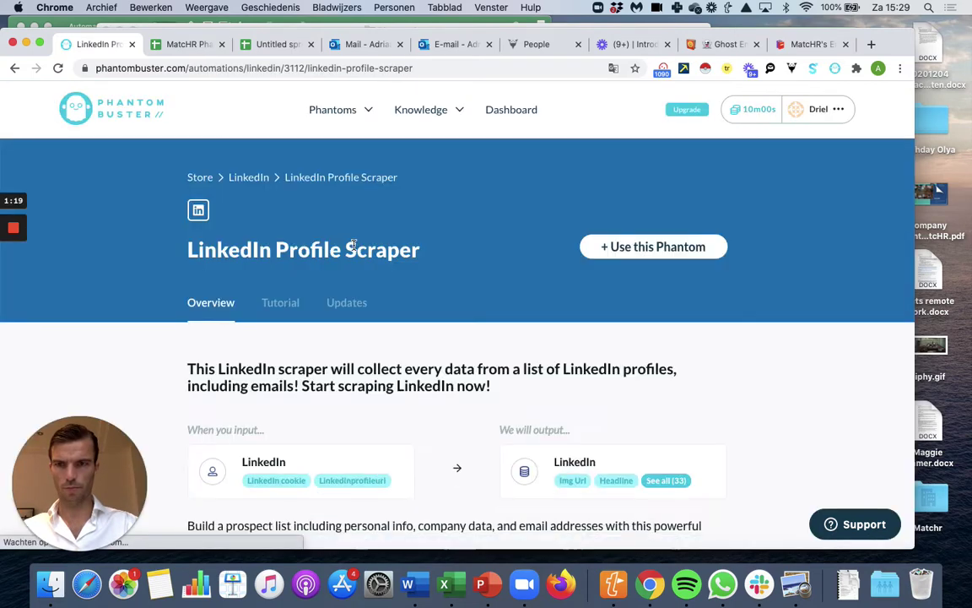
pyautogui.click(666, 250)
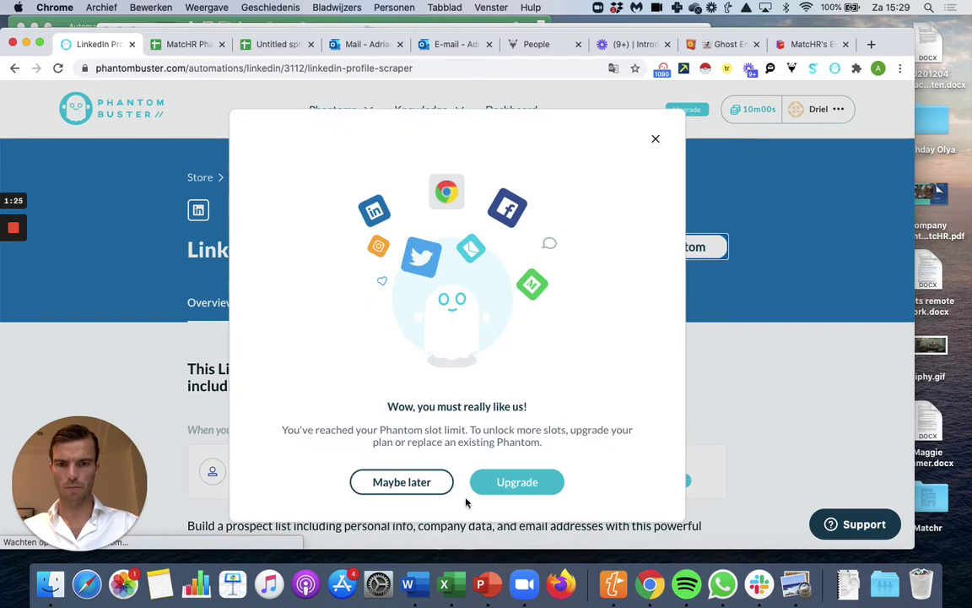
pyautogui.click(654, 138)
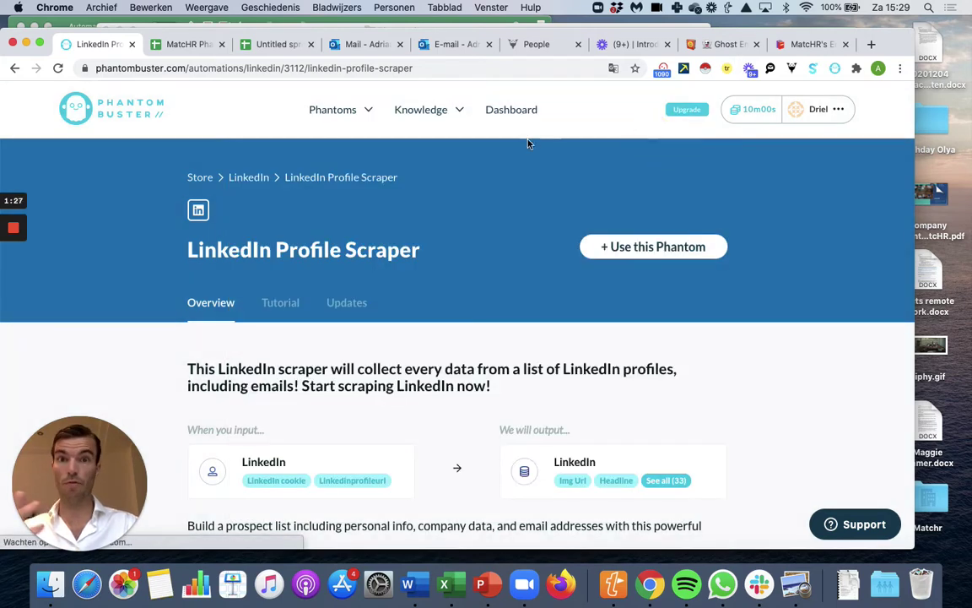
# Step: Open the setup of the dashboard's existing LinkedIn Profile Scraper, connect it to LinkedIn and save the connection
pyautogui.click(519, 116)
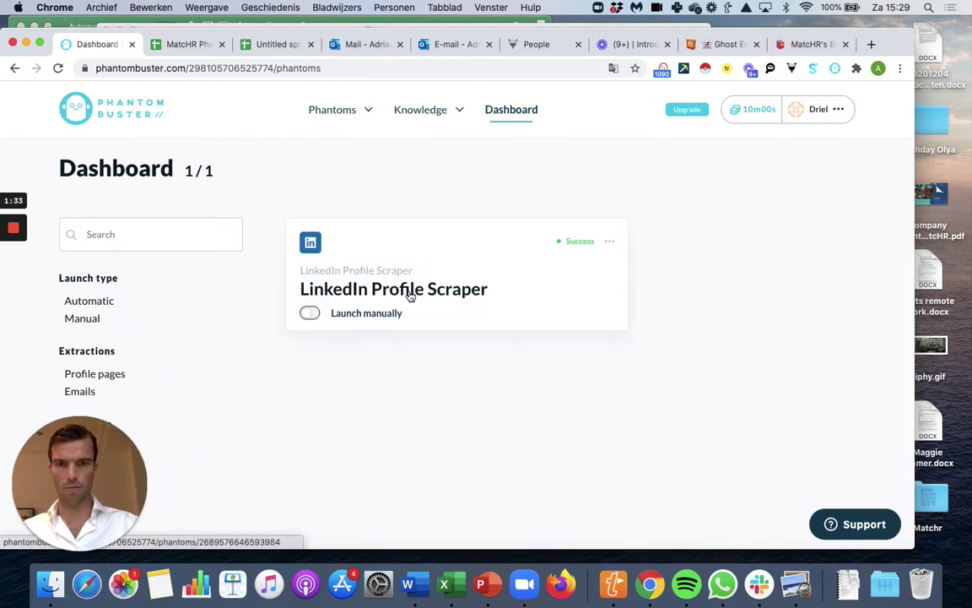
pyautogui.click(610, 241)
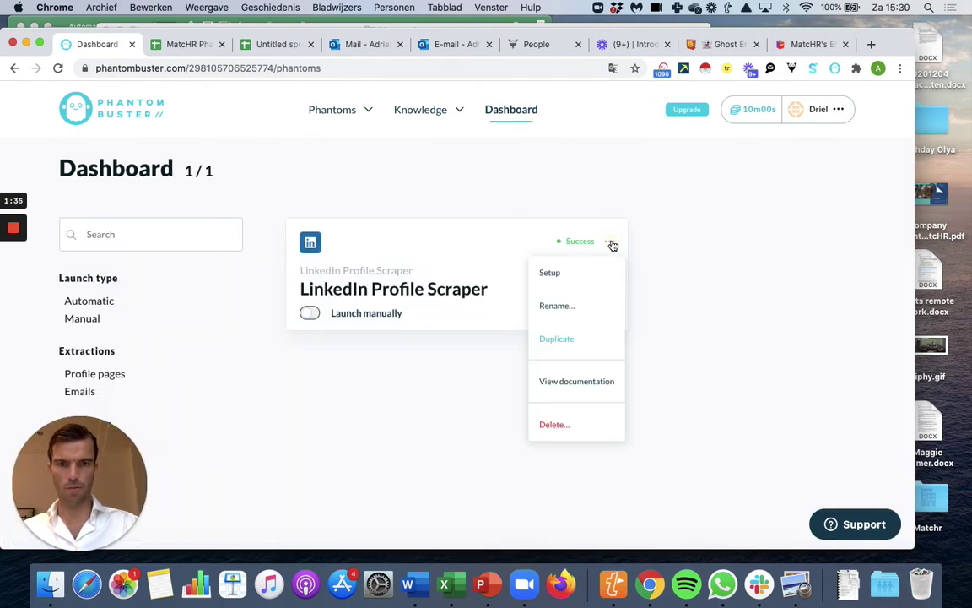
pyautogui.click(550, 272)
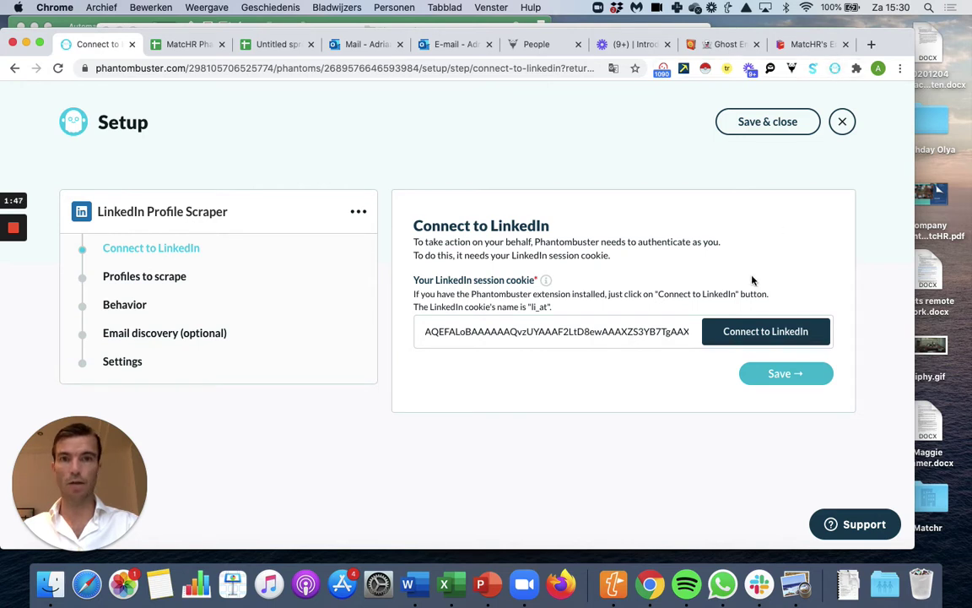
pyautogui.click(755, 341)
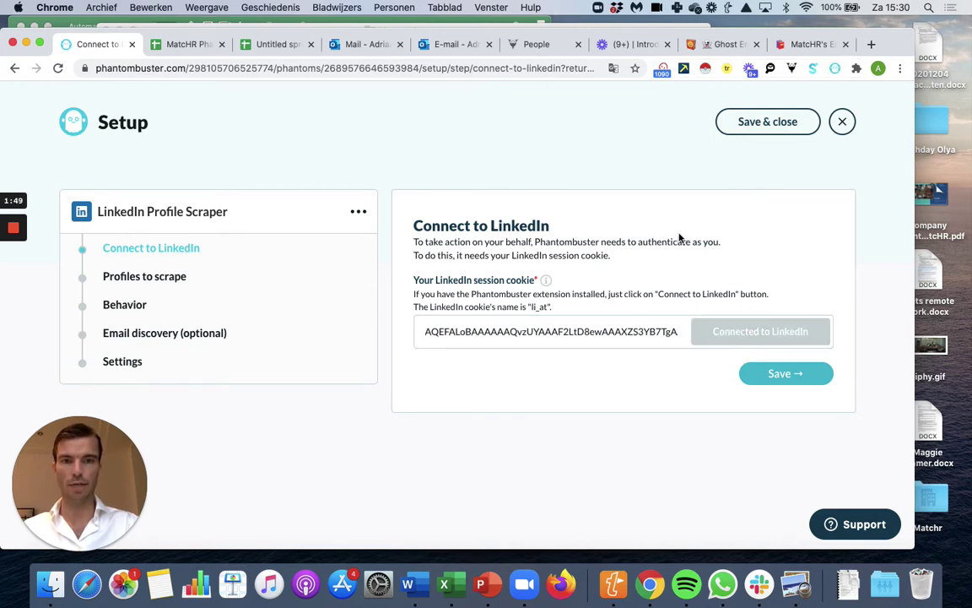
pyautogui.click(786, 373)
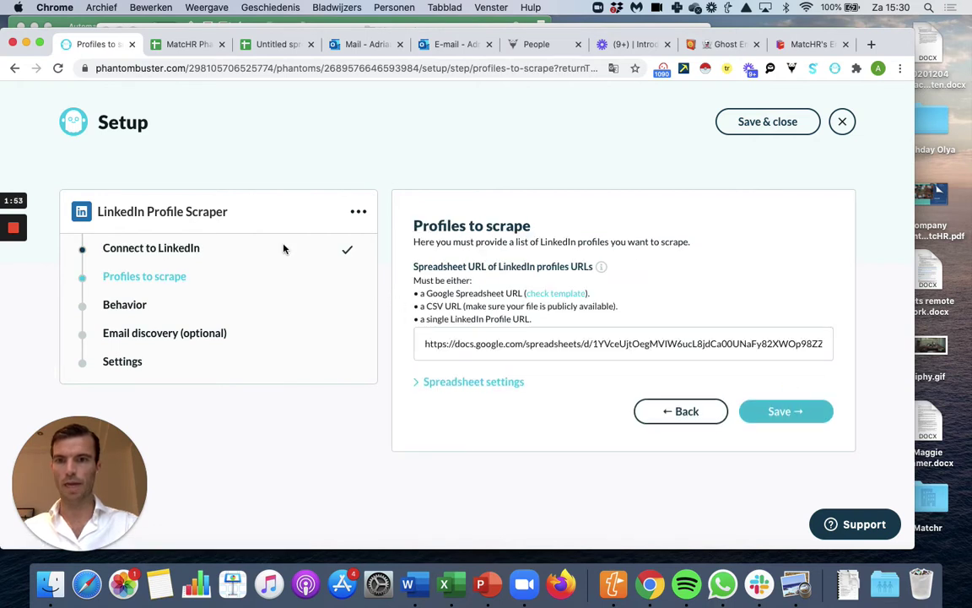
# Step: Share the MatcHR Phantombuster example spreadsheet so that anyone with the link has the Editor role
pyautogui.click(178, 45)
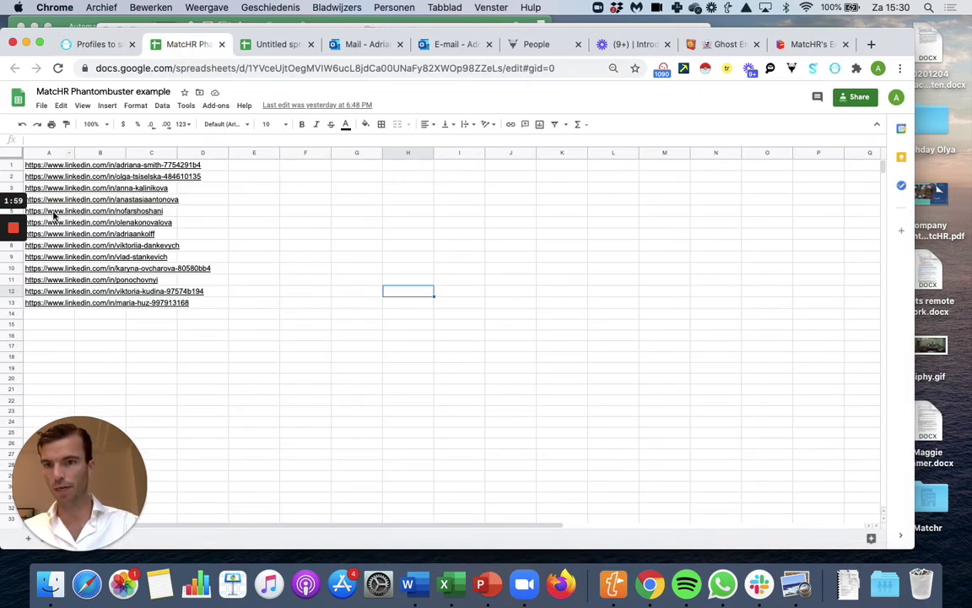
pyautogui.moveTo(70, 272)
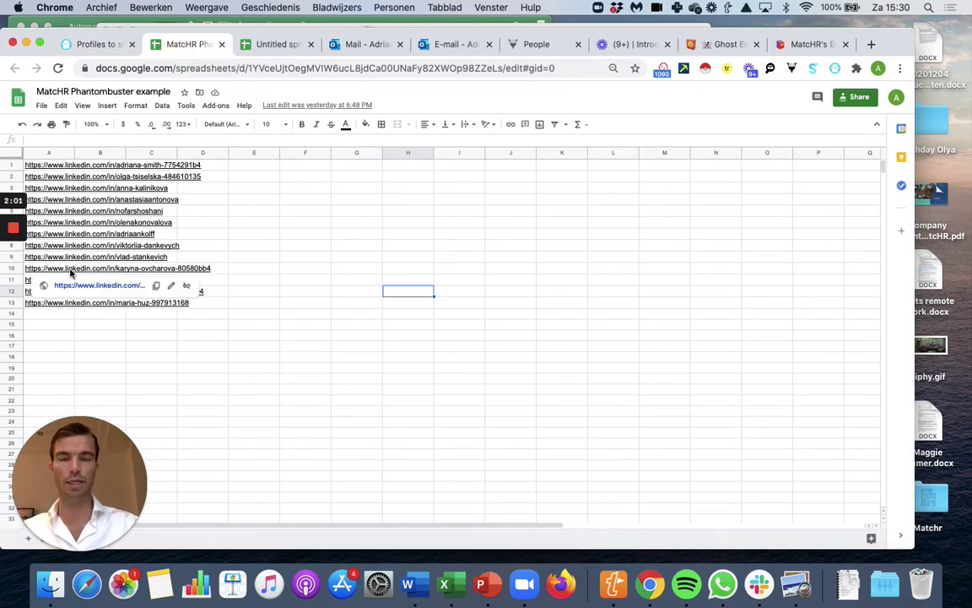
pyautogui.click(860, 98)
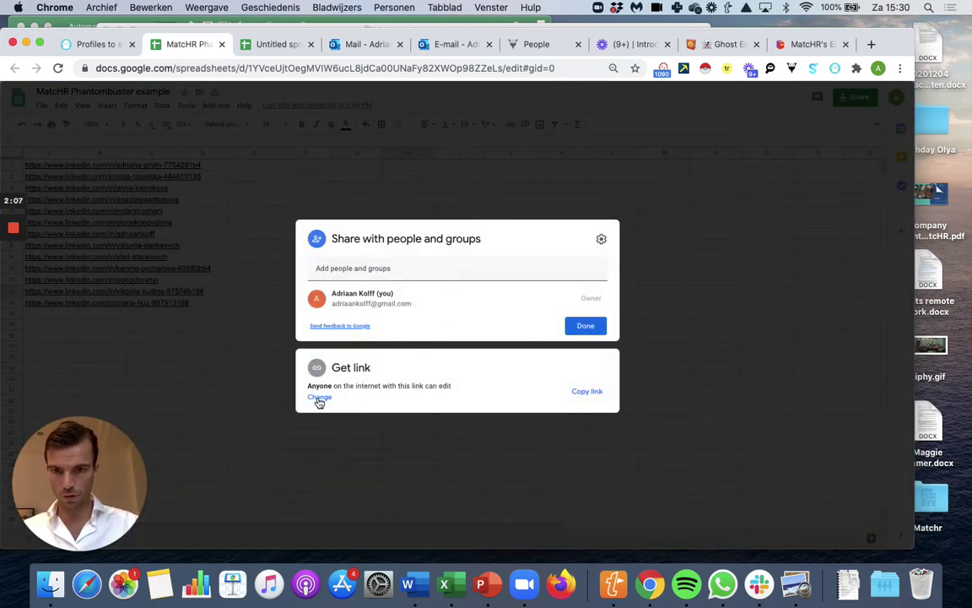
pyautogui.click(319, 400)
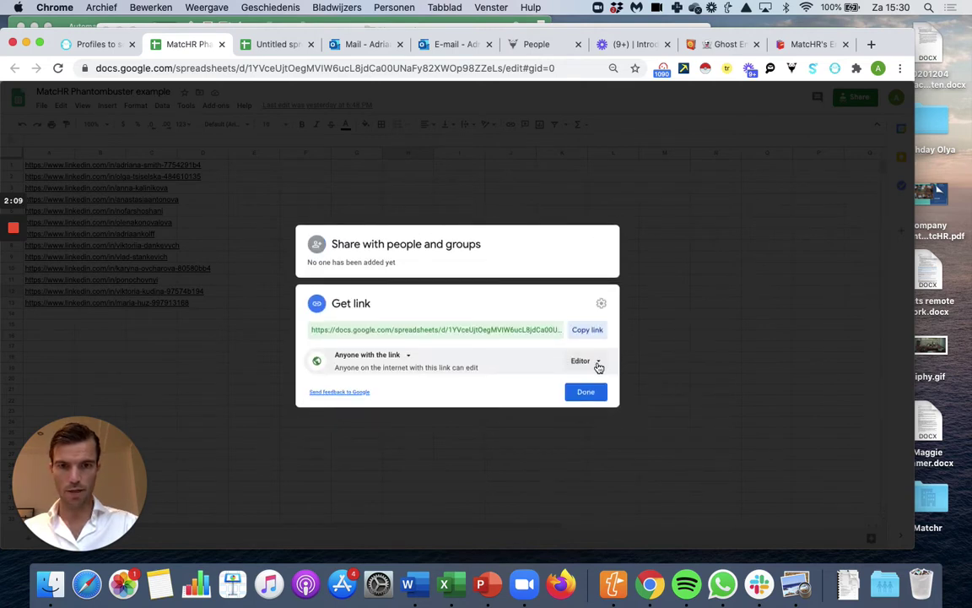
pyautogui.click(598, 363)
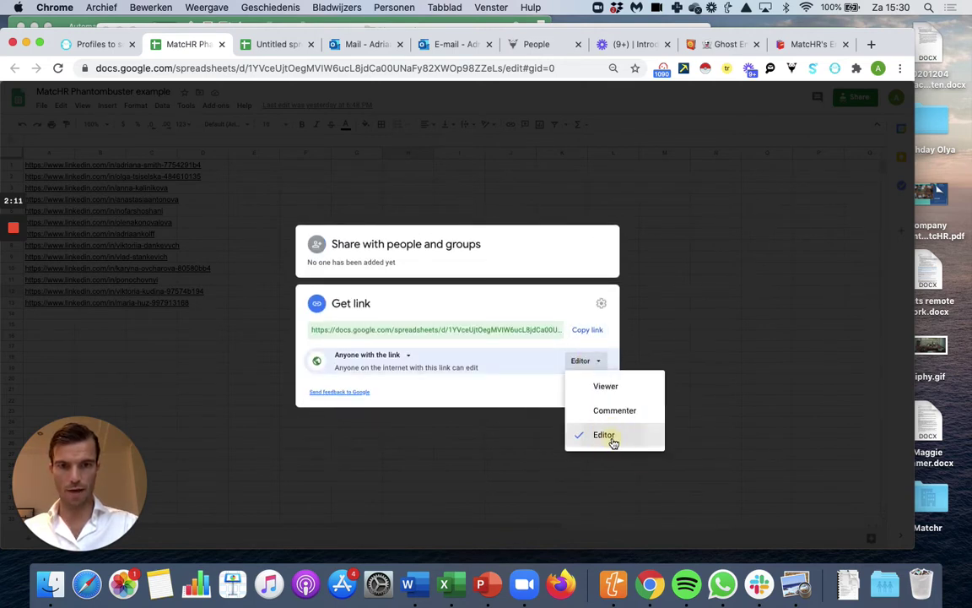
pyautogui.click(613, 435)
pyautogui.click(584, 391)
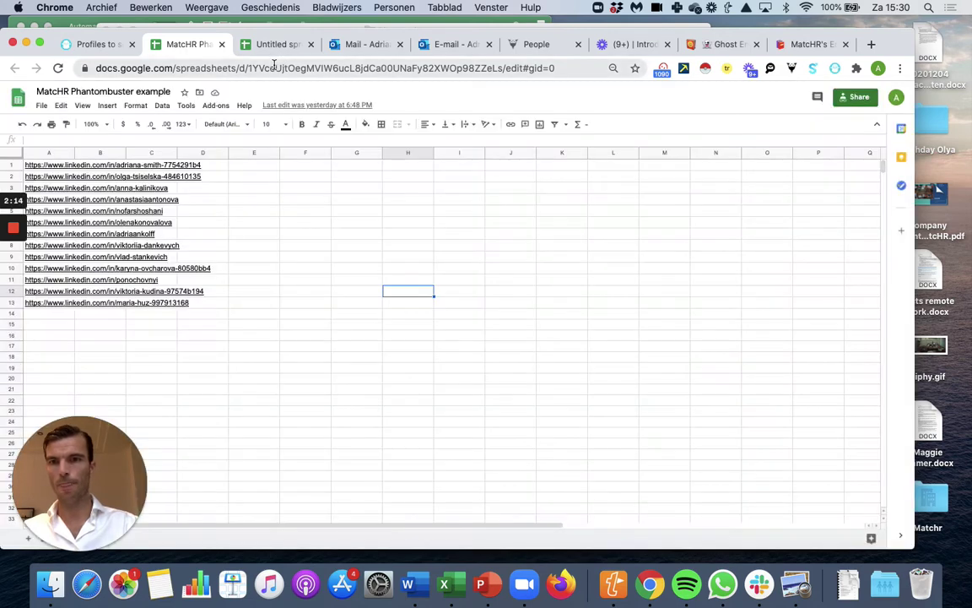
# Step: Copy the MatcHR Phantombuster example spreadsheet's URL into the scraper's profiles to scrape and save that setup stage
pyautogui.click(273, 66)
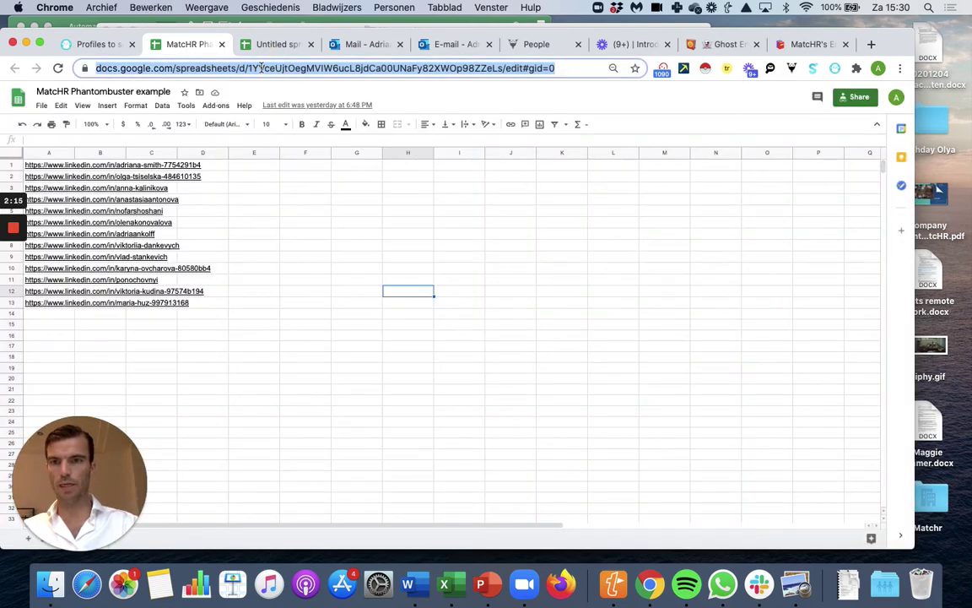
pyautogui.click(97, 46)
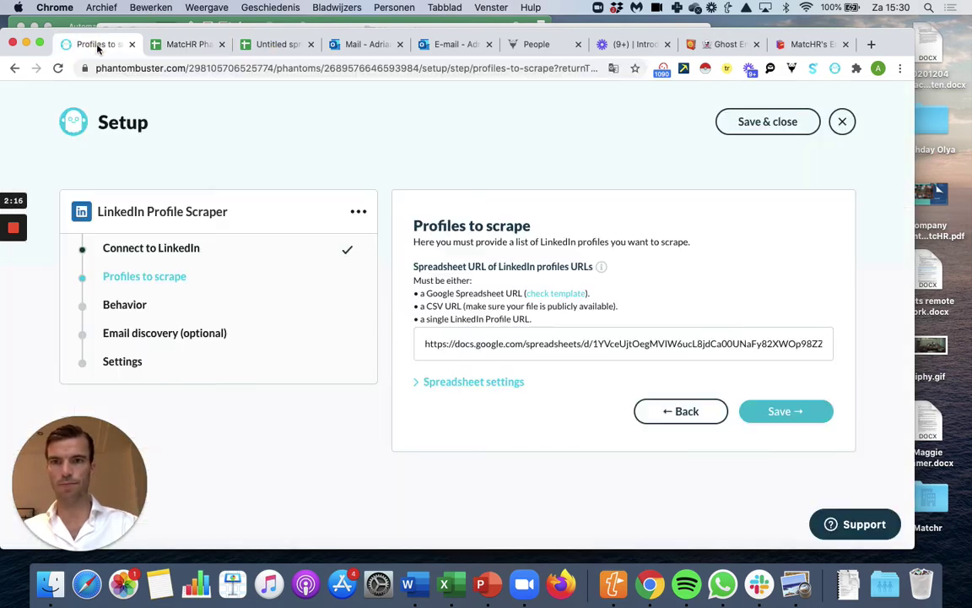
pyautogui.tripleClick(531, 343)
pyautogui.press('super+v')
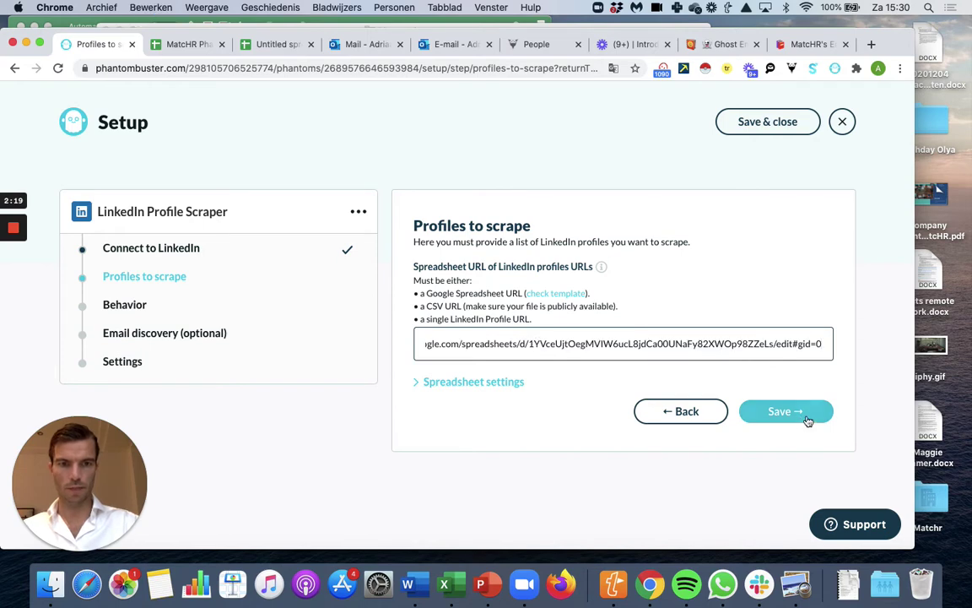
pyautogui.click(801, 418)
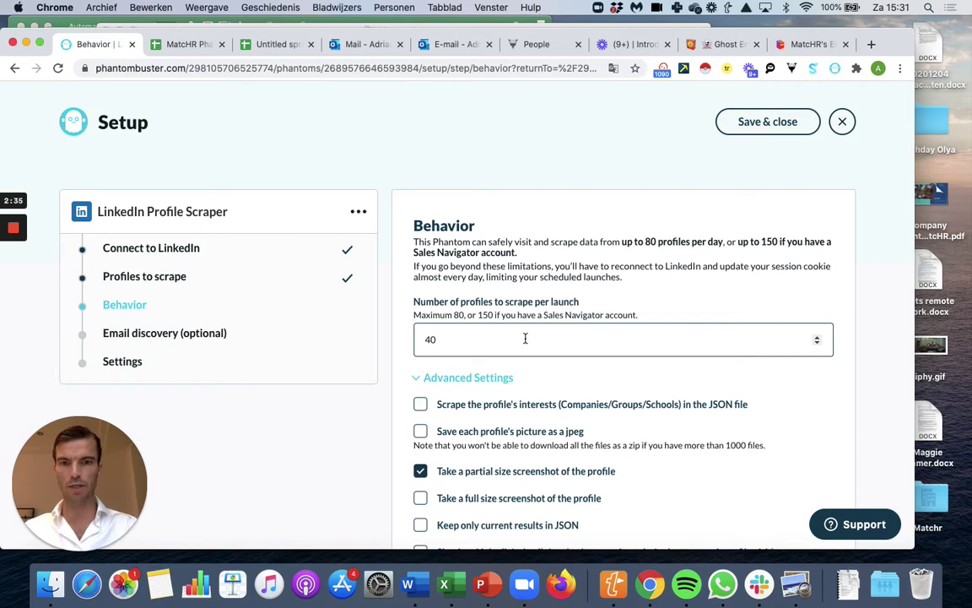
# Step: Set the number of profiles to scrape per launch to 30
pyautogui.scroll(-2, 525, 338)
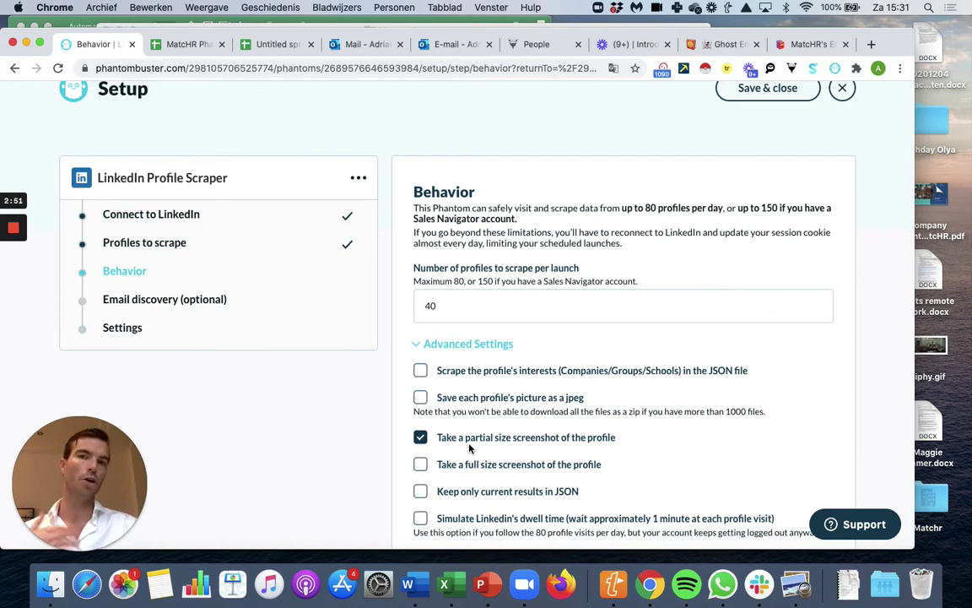
pyautogui.click(460, 307)
pyautogui.press('BackSpace')
pyautogui.press('BackSpace')
pyautogui.write('3')
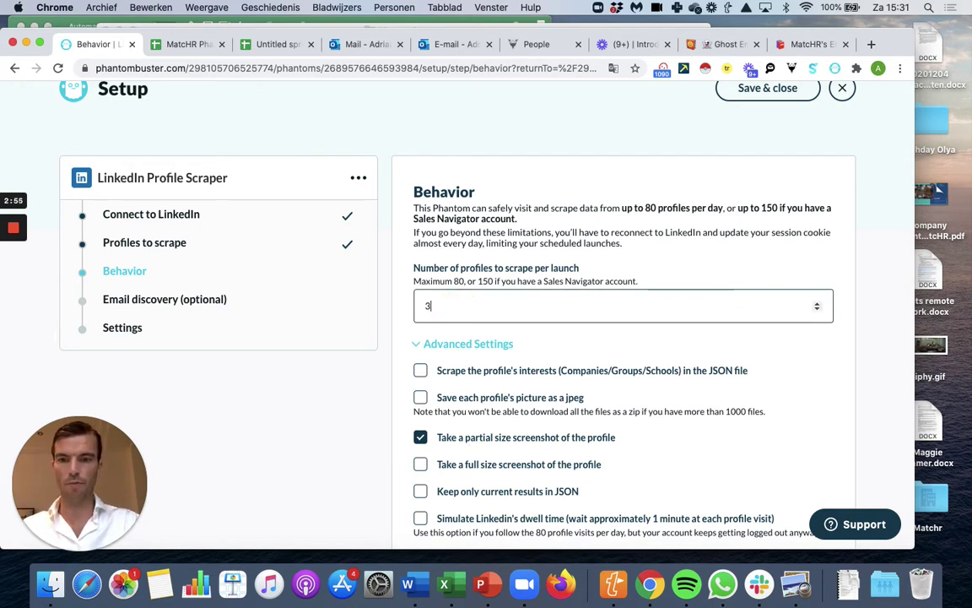
# Step: Name the resulting CSV file "MatcHR example for Phantombuster 2" and save the behavior settings
pyautogui.scroll(-5, 627, 401)
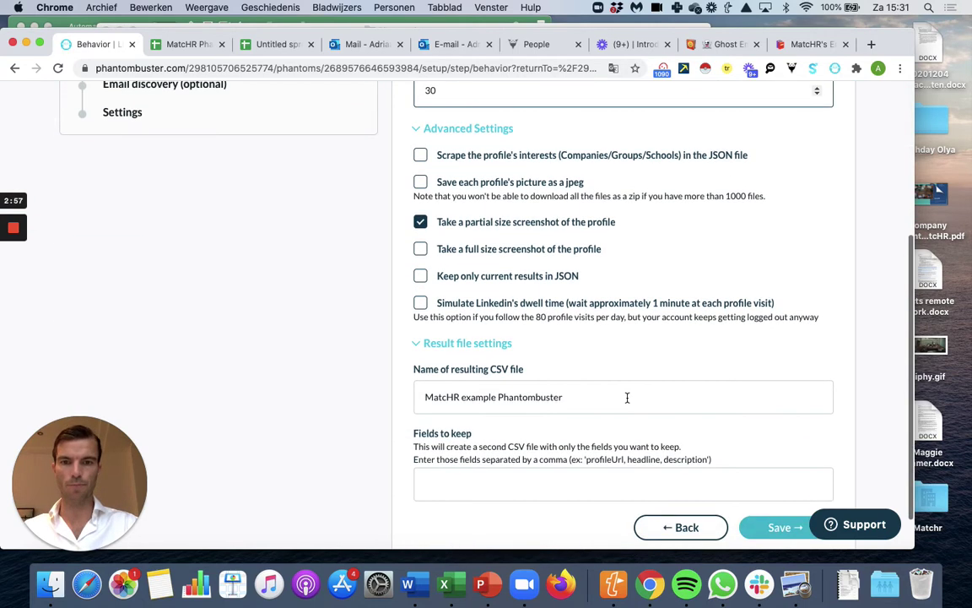
pyautogui.moveTo(557, 399); pyautogui.dragTo(423, 400)
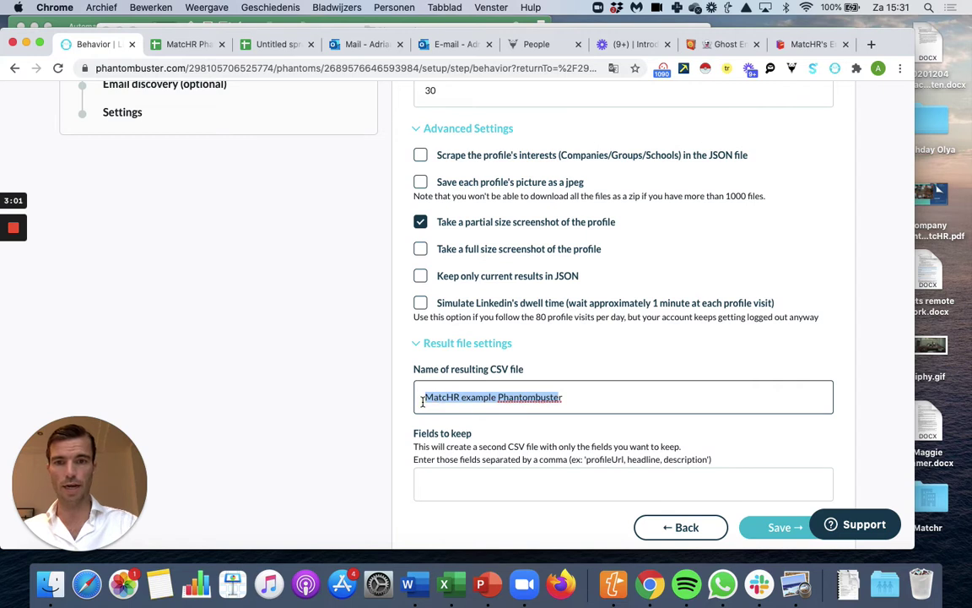
pyautogui.write('MatchHR')
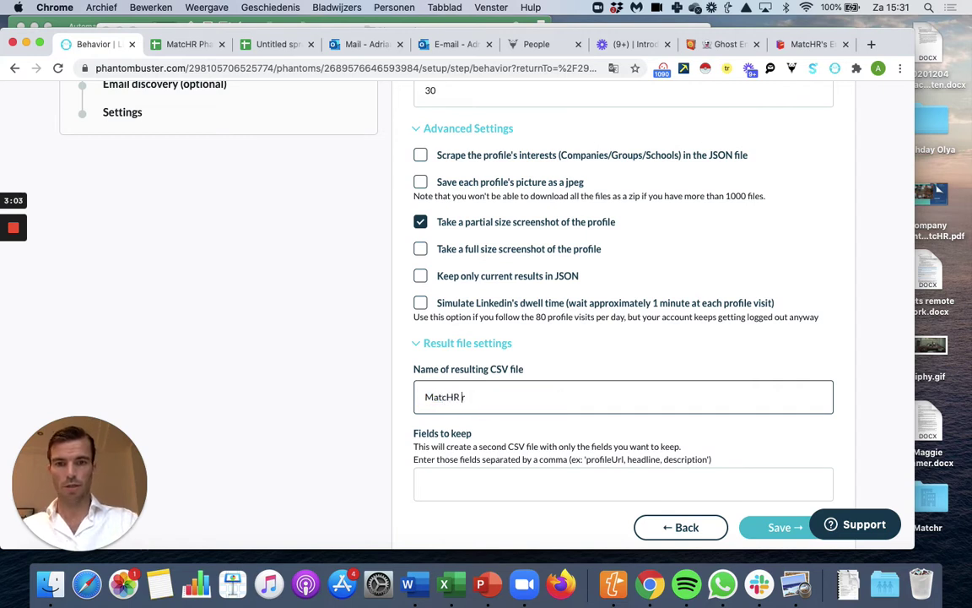
pyautogui.write(' example for ')
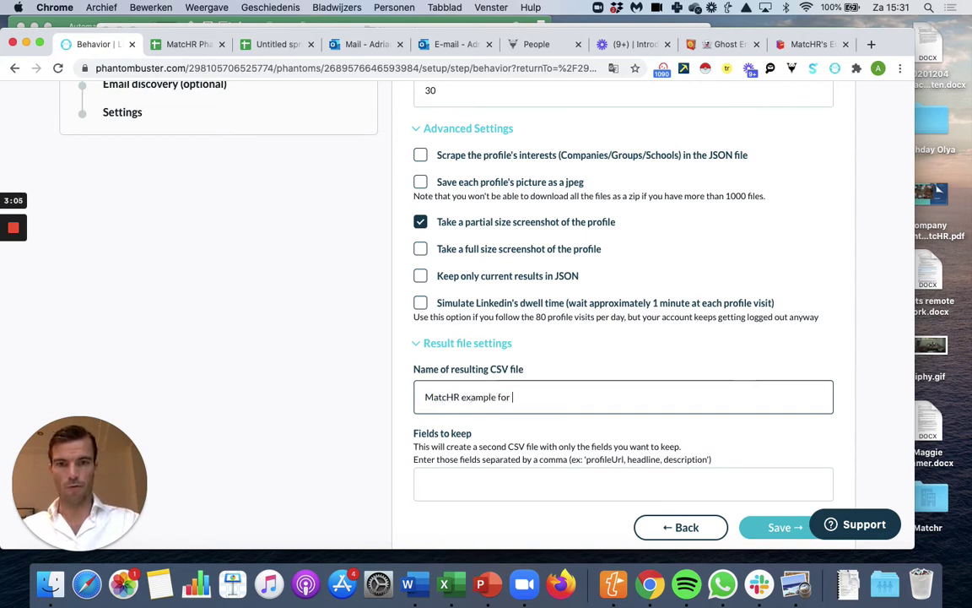
pyautogui.write('Phantombsuter ')
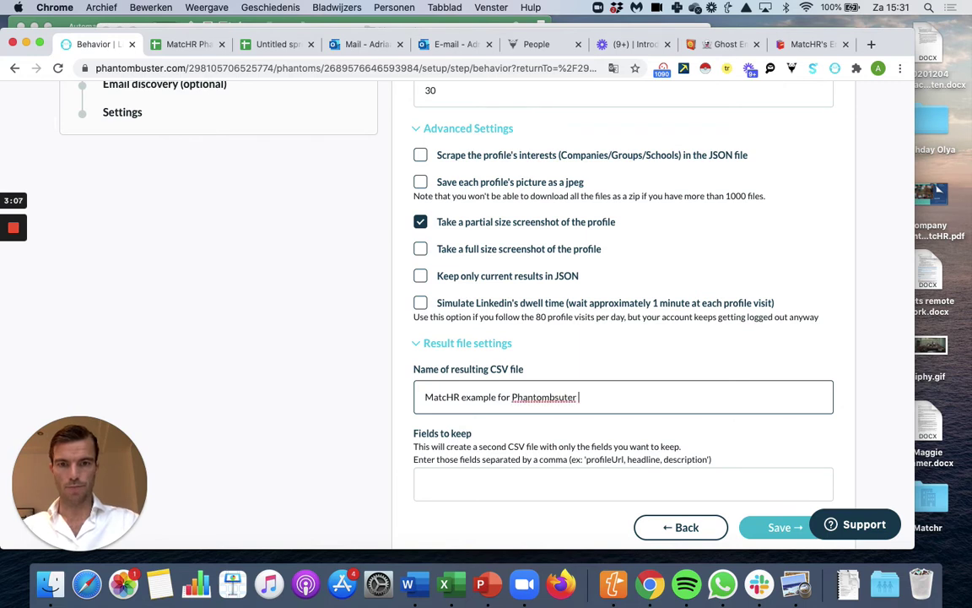
pyautogui.write('uster')
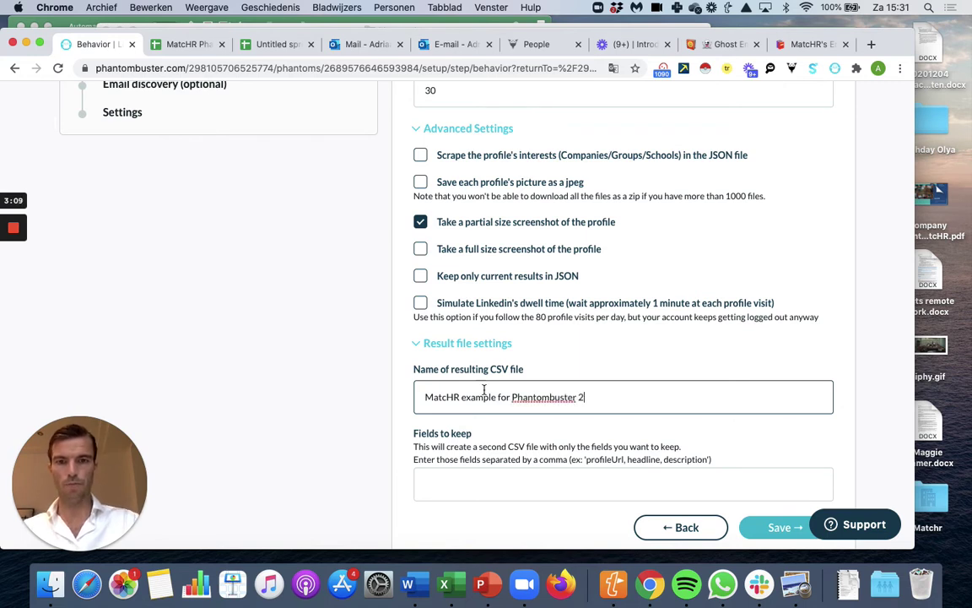
pyautogui.scroll(-1, 483, 389)
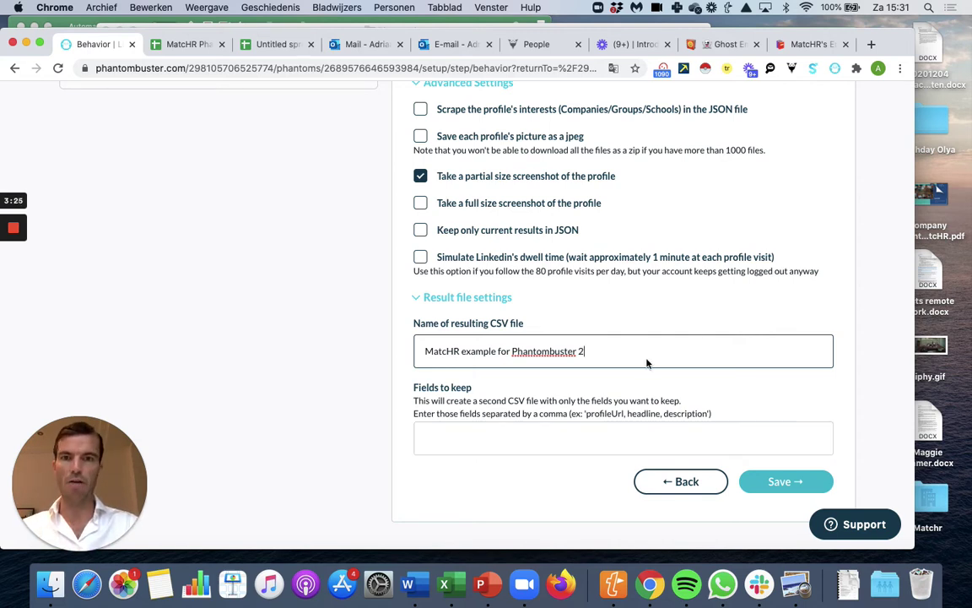
pyautogui.click(787, 483)
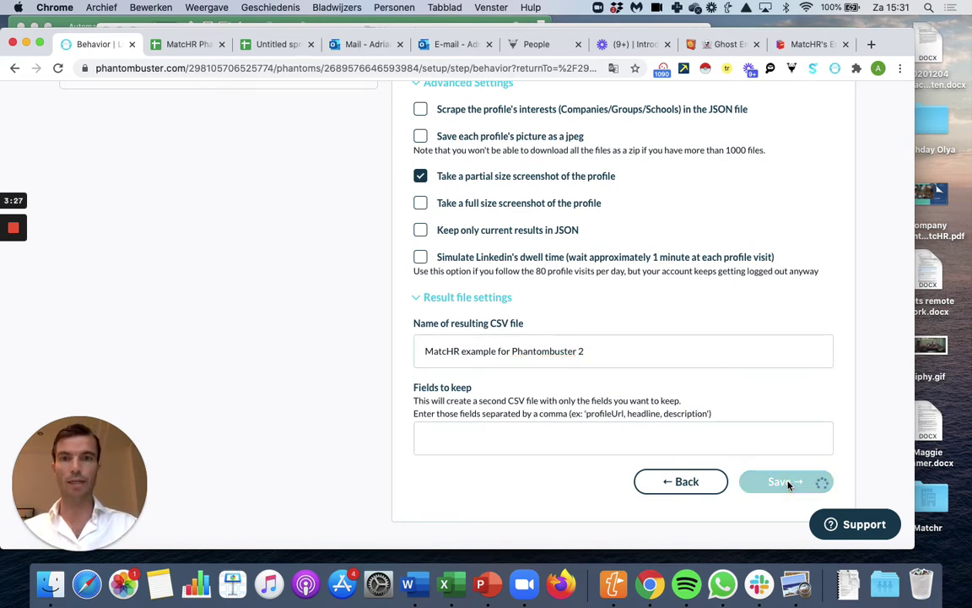
# Step: Save the optional email discovery stage with the email chooser at None and all API key fields empty
pyautogui.scroll(-1, 646, 361)
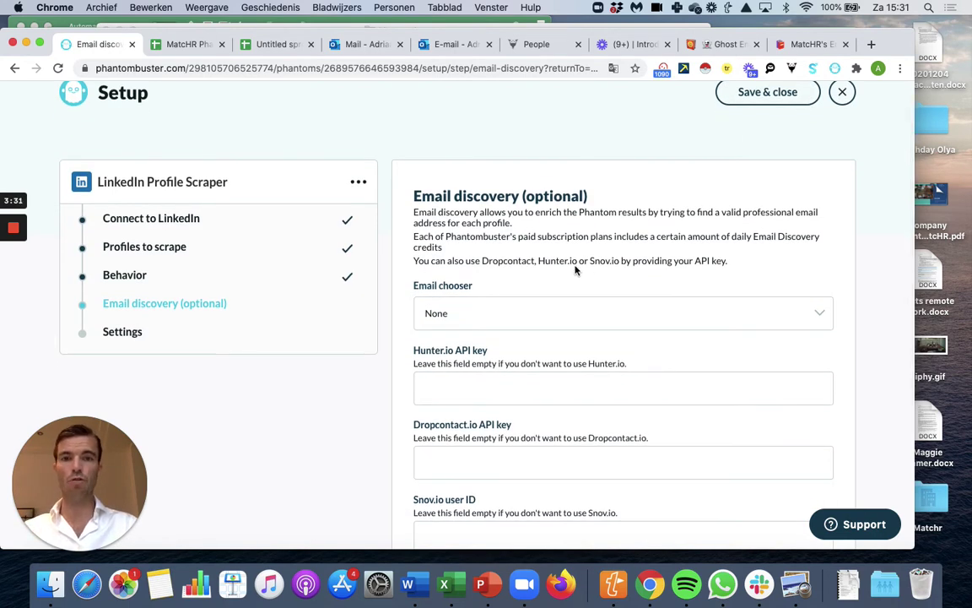
pyautogui.scroll(-2, 578, 270)
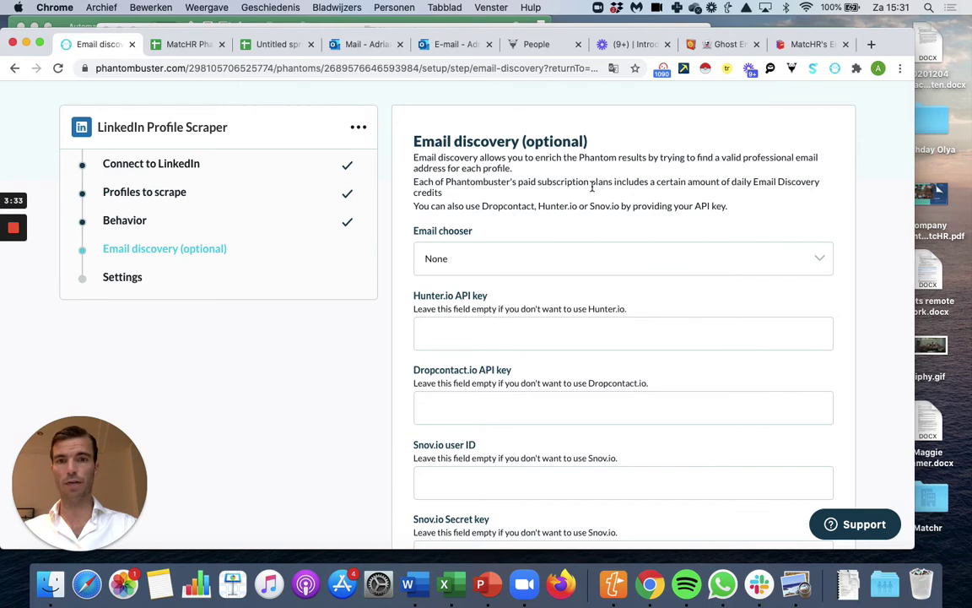
pyautogui.scroll(-3, 557, 253)
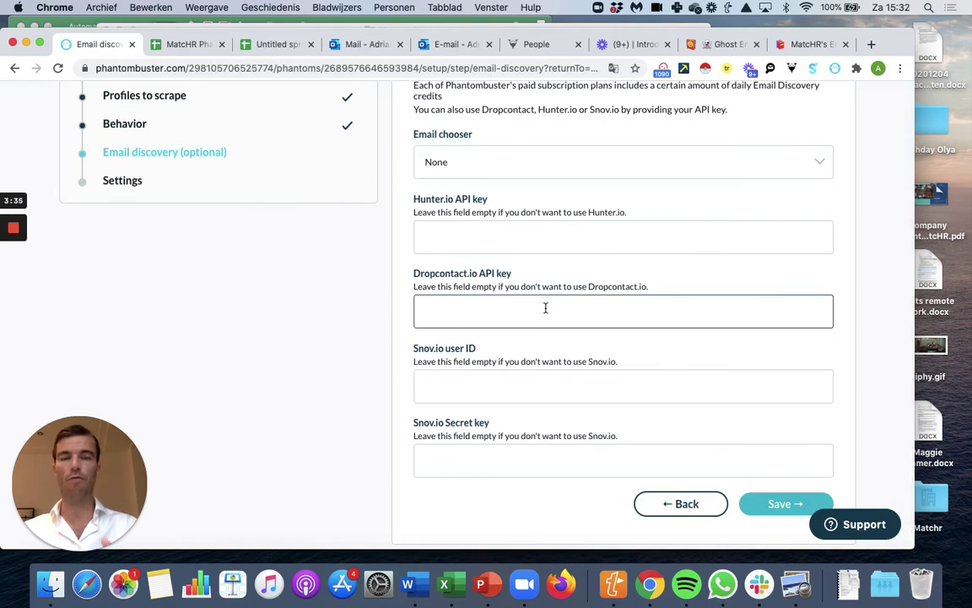
pyautogui.scroll(1, 527, 373)
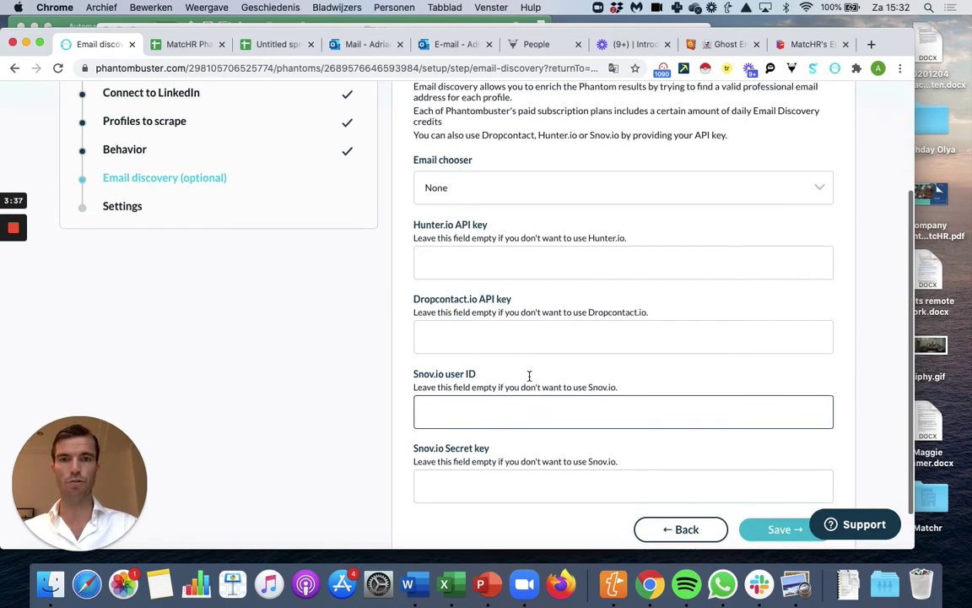
pyautogui.scroll(-2, 530, 376)
pyautogui.click(771, 488)
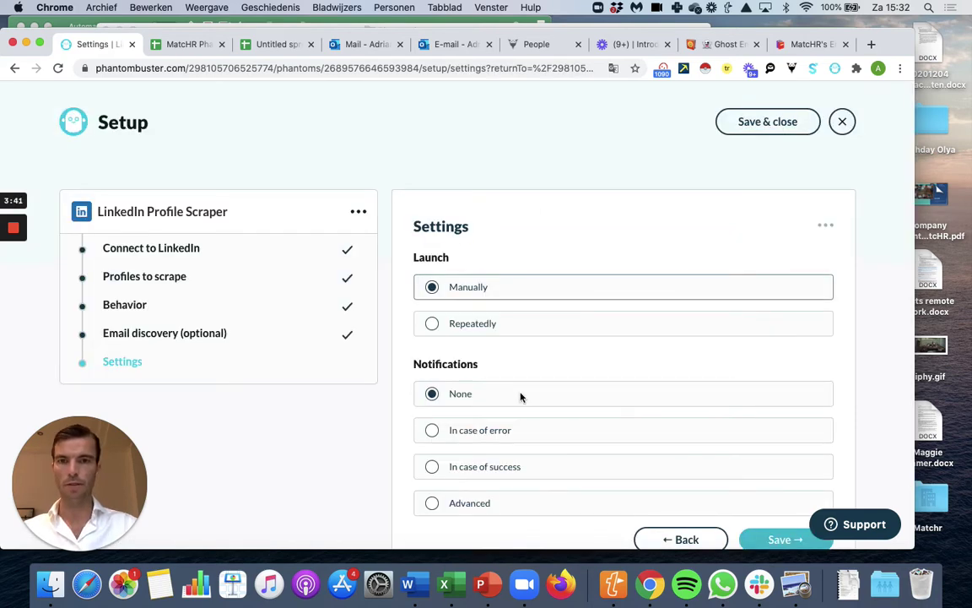
# Step: Try the repeated launch mode for the scraper and view its frequency options
pyautogui.scroll(-2, 555, 245)
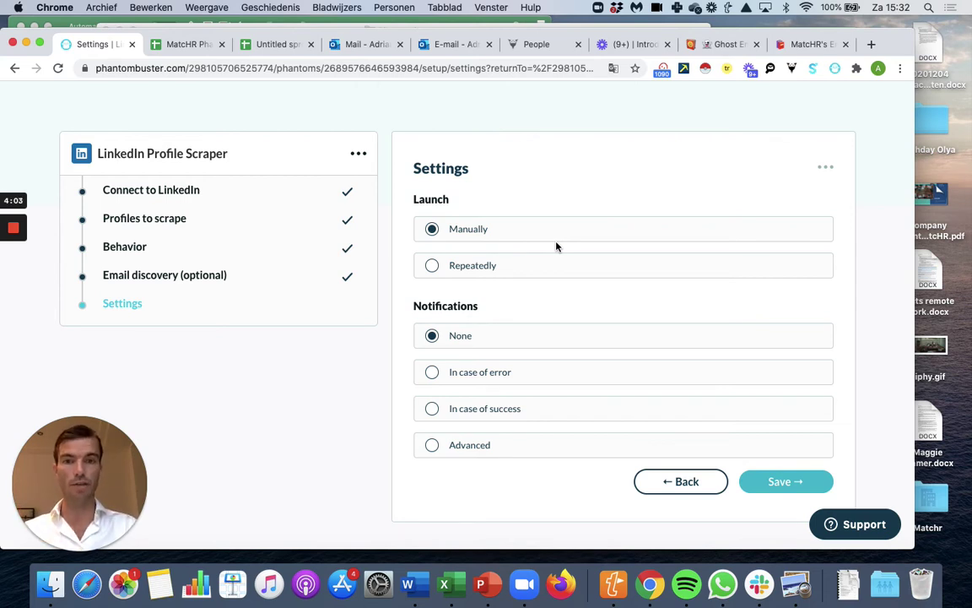
pyautogui.click(493, 265)
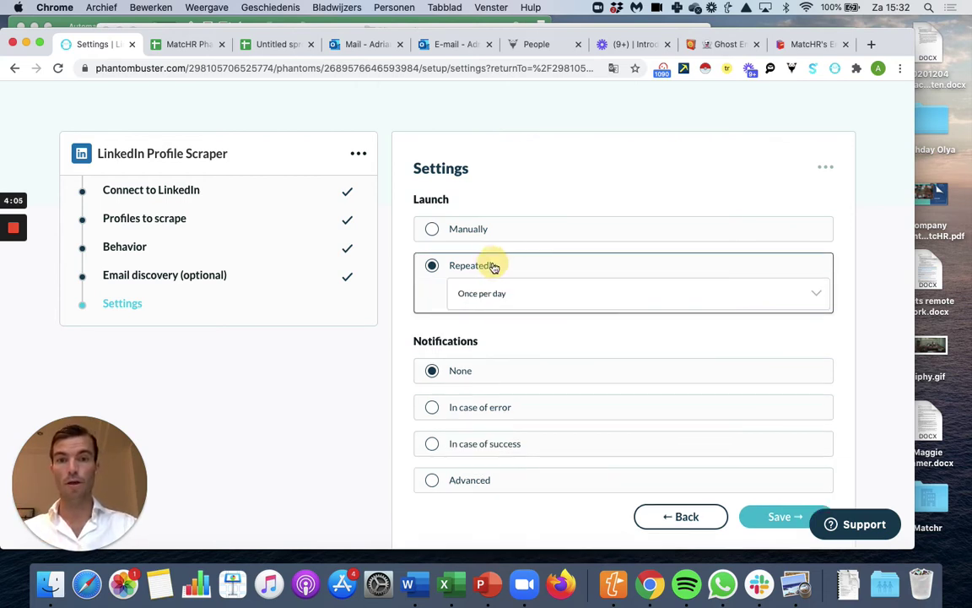
pyautogui.click(558, 294)
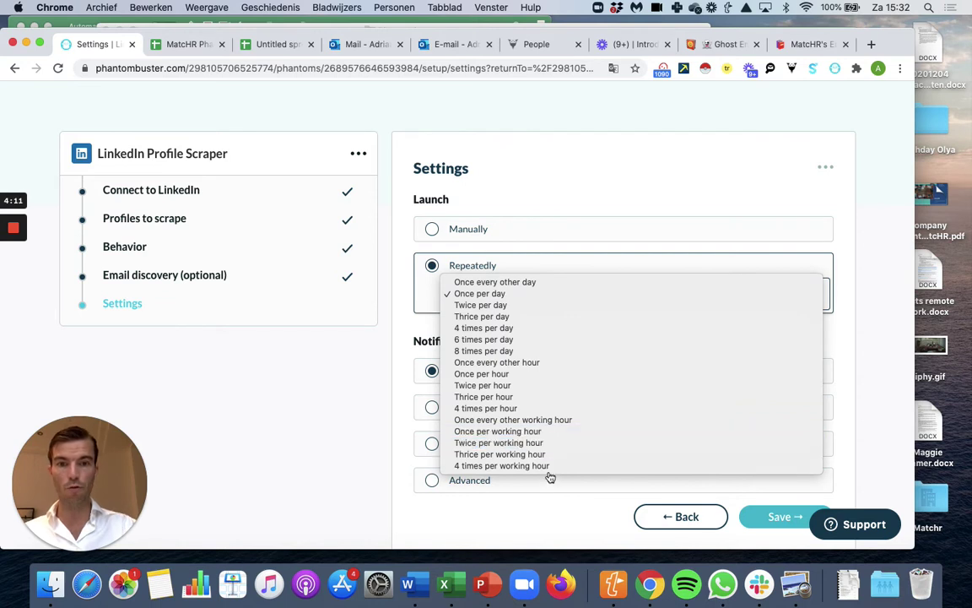
pyautogui.click(709, 209)
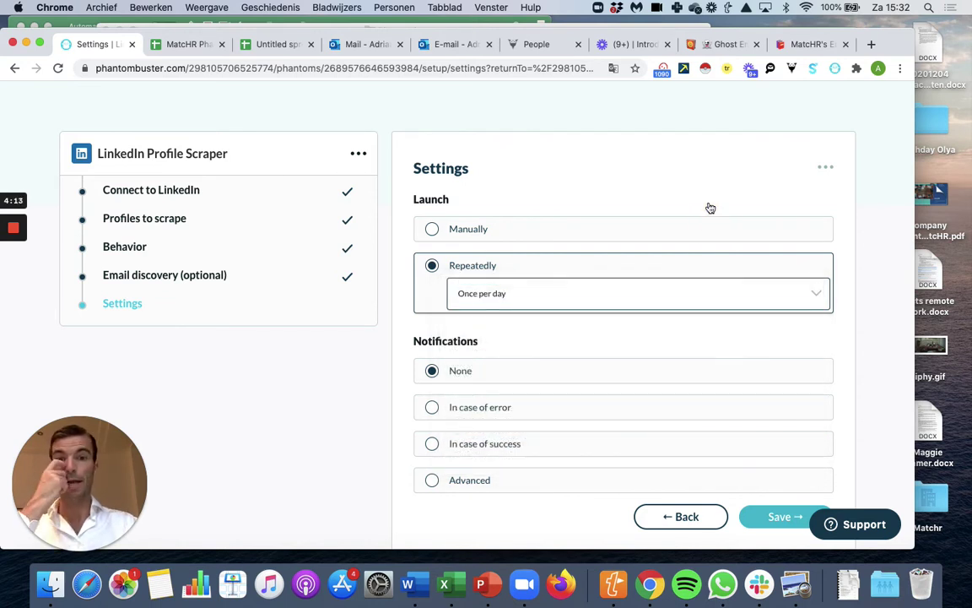
# Step: Set the scraper to launch manually with notifications at None and save the settings
pyautogui.click(435, 230)
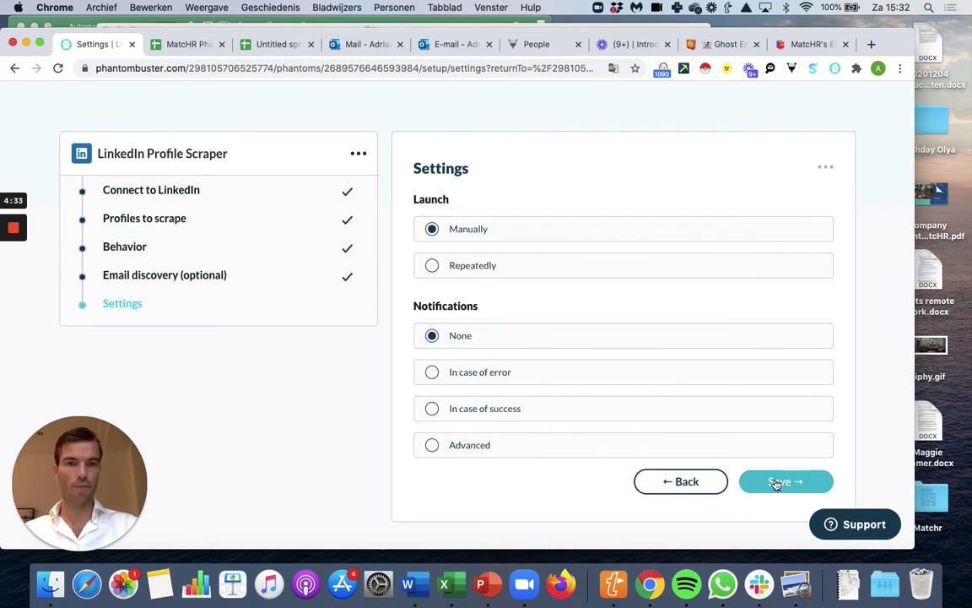
pyautogui.click(777, 479)
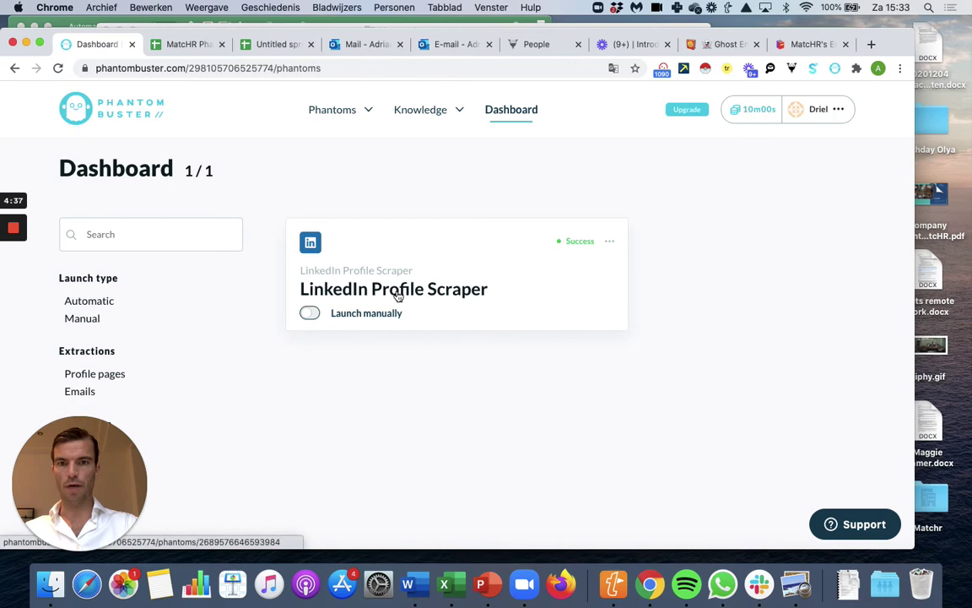
# Step: Open the LinkedIn Profile Scraper from the dashboard and launch it
pyautogui.click(397, 292)
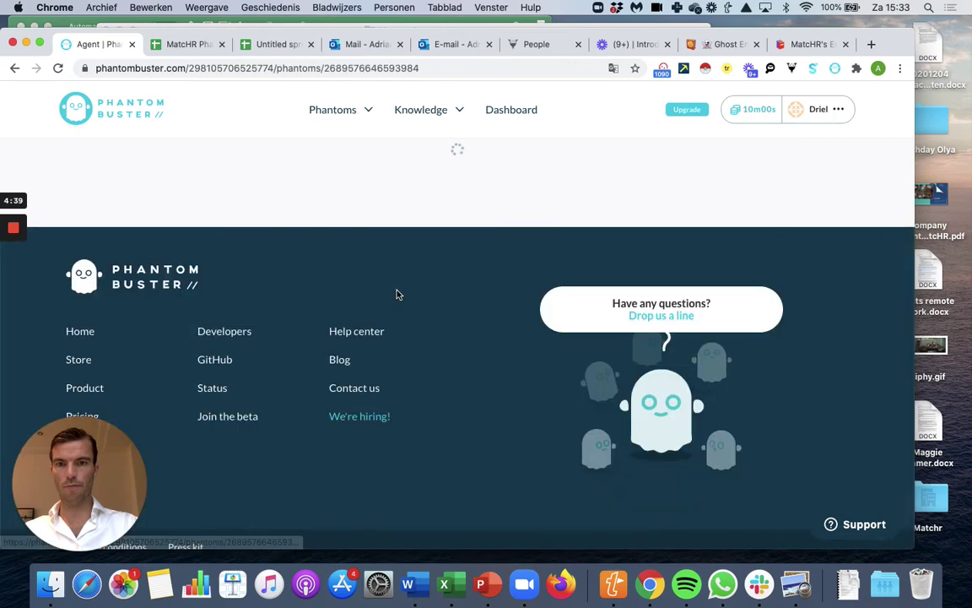
pyautogui.scroll(-1, 592, 272)
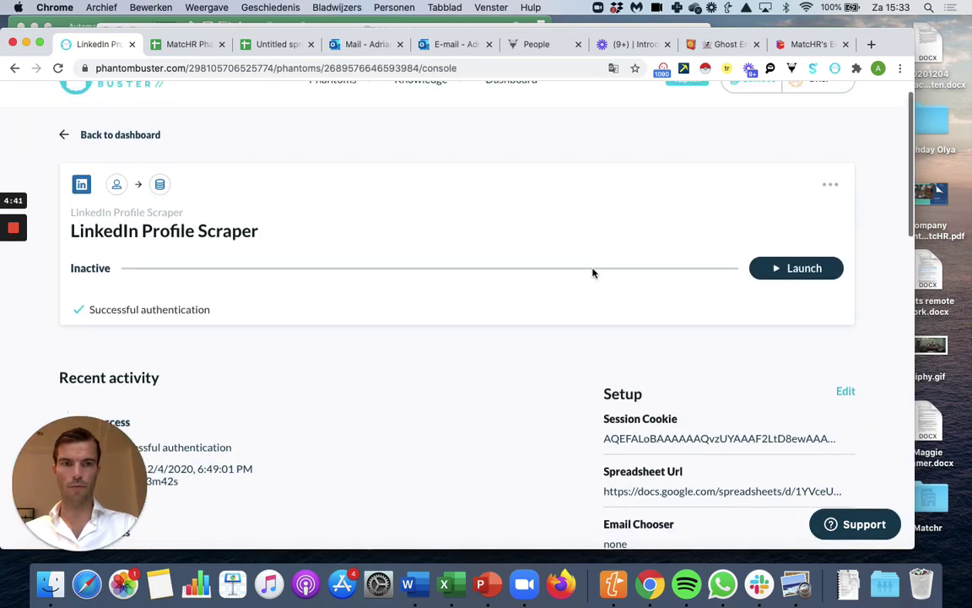
pyautogui.scroll(1, 592, 272)
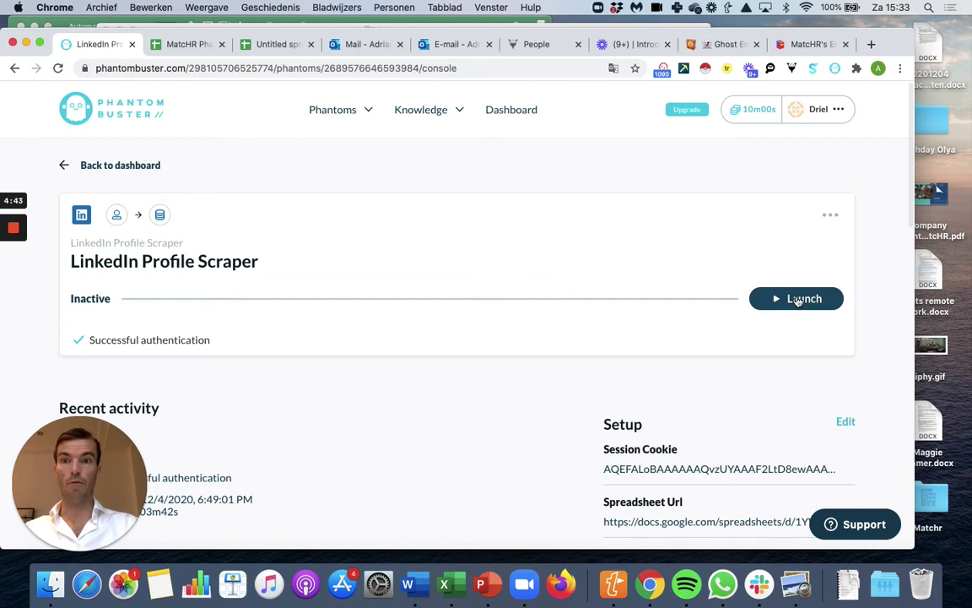
pyautogui.click(797, 300)
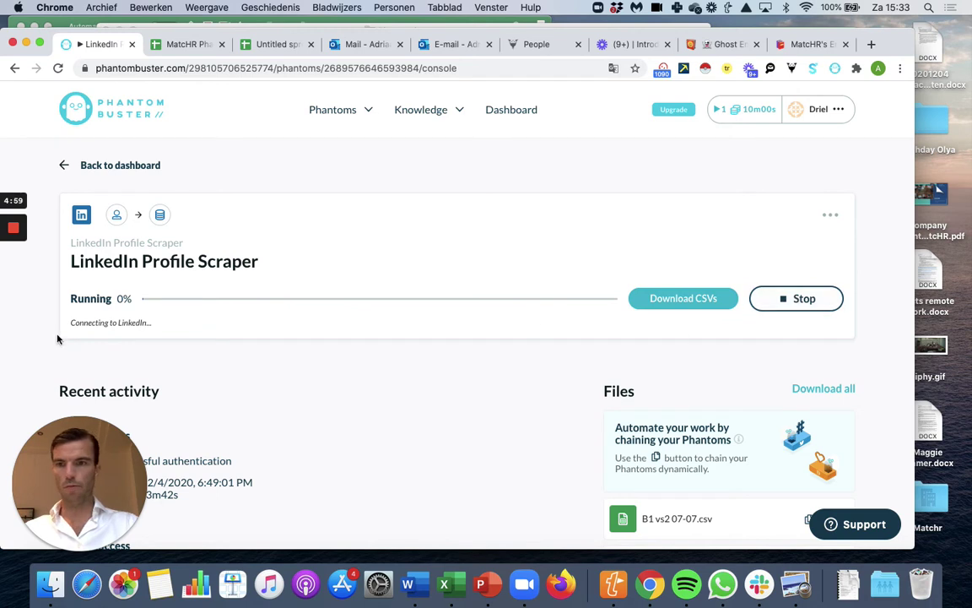
pyautogui.click(782, 300)
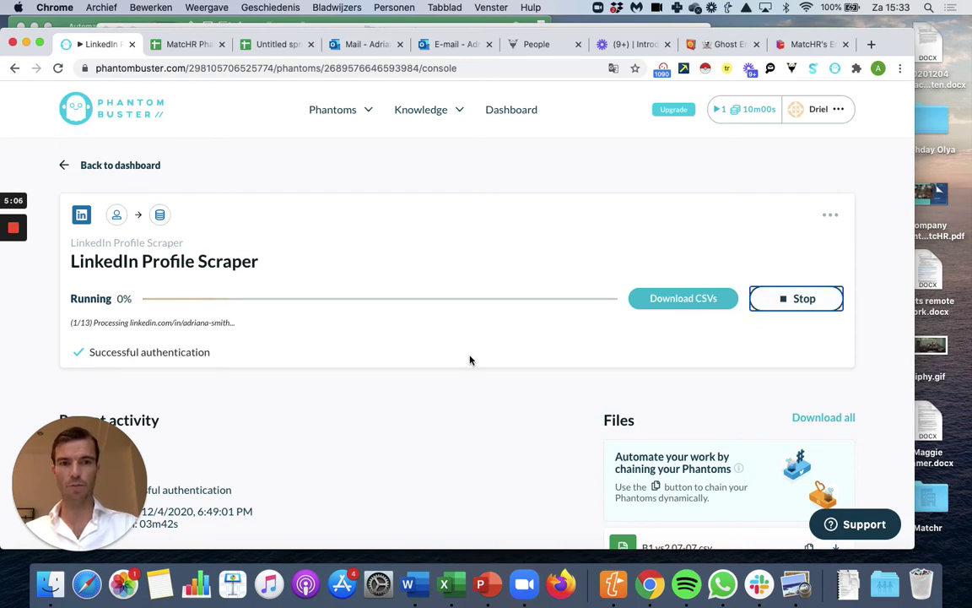
# Step: Import "MatcHR example Phantombuster.csv" from the desktop's Phantombuster folder into the untitled Google spreadsheet
pyautogui.scroll(-5, 470, 360)
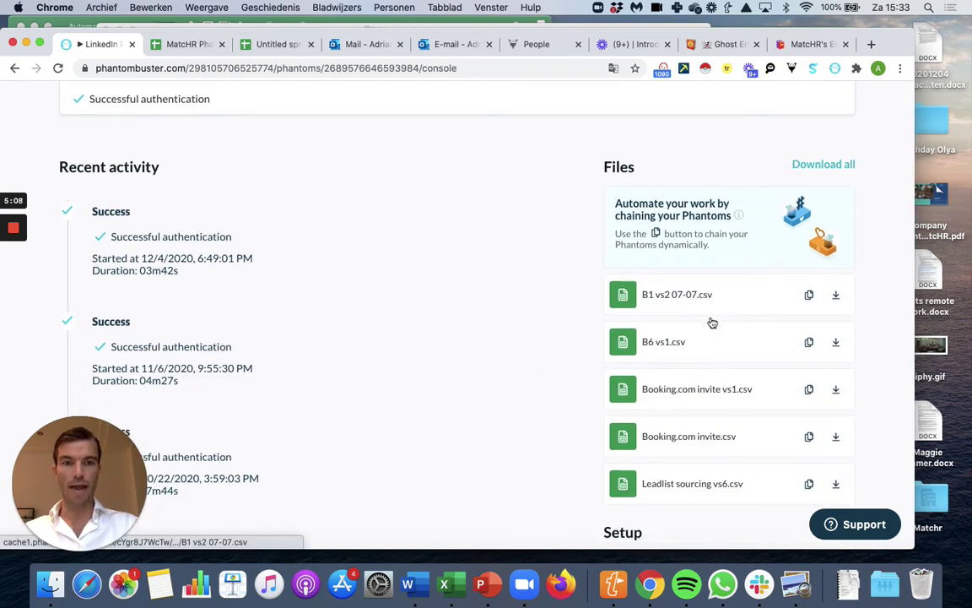
pyautogui.scroll(-5, 712, 323)
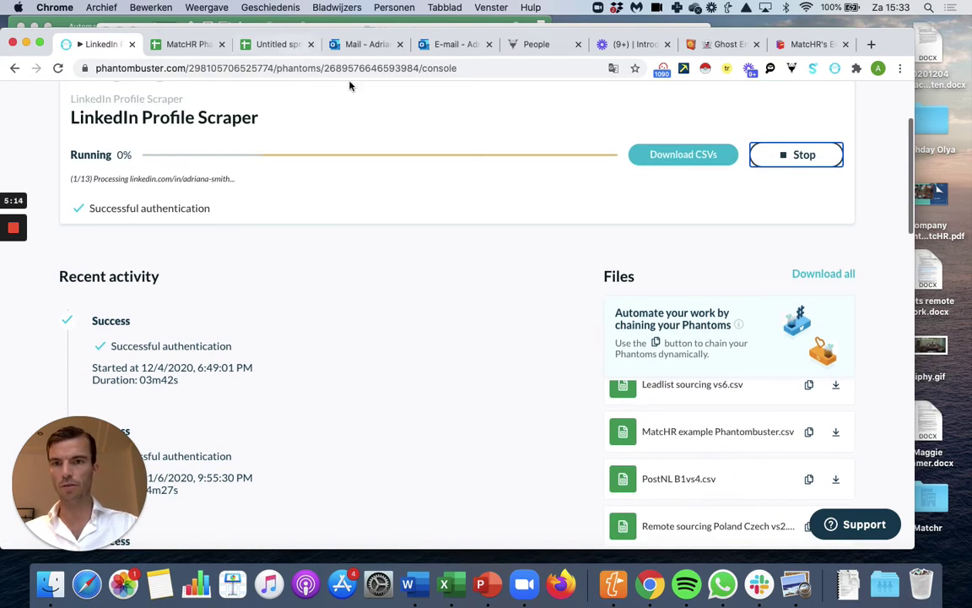
pyautogui.click(271, 49)
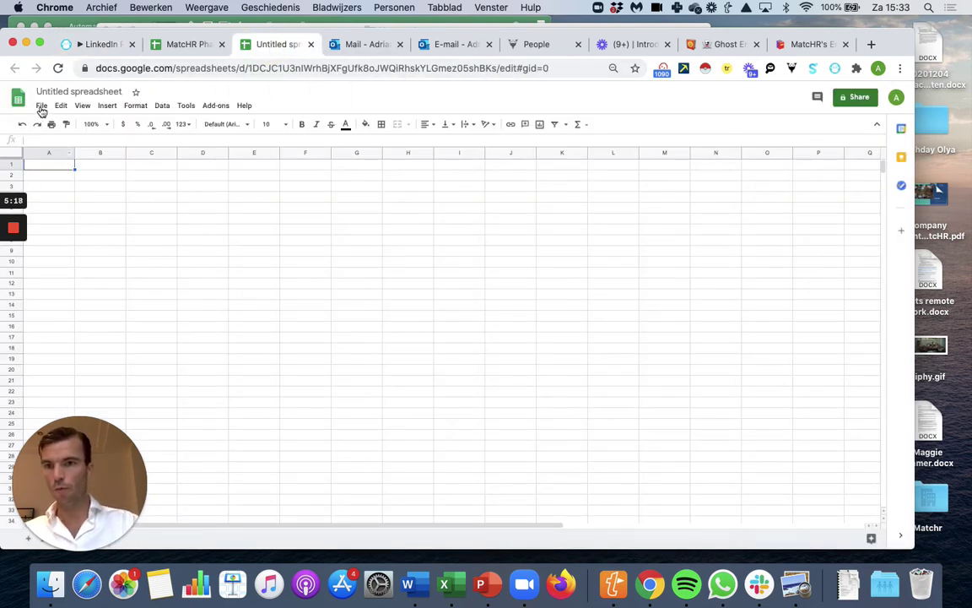
pyautogui.click(40, 105)
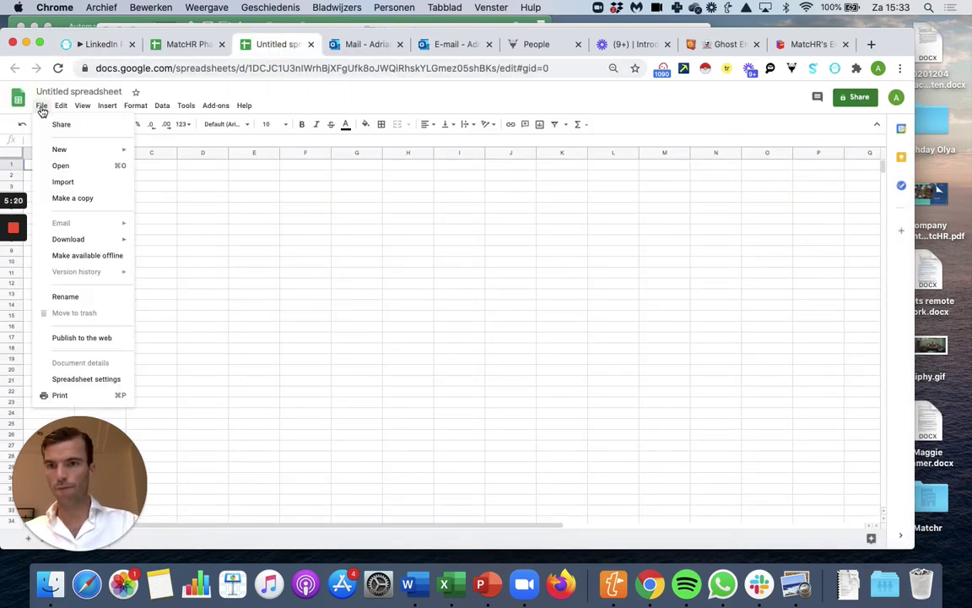
pyautogui.click(76, 182)
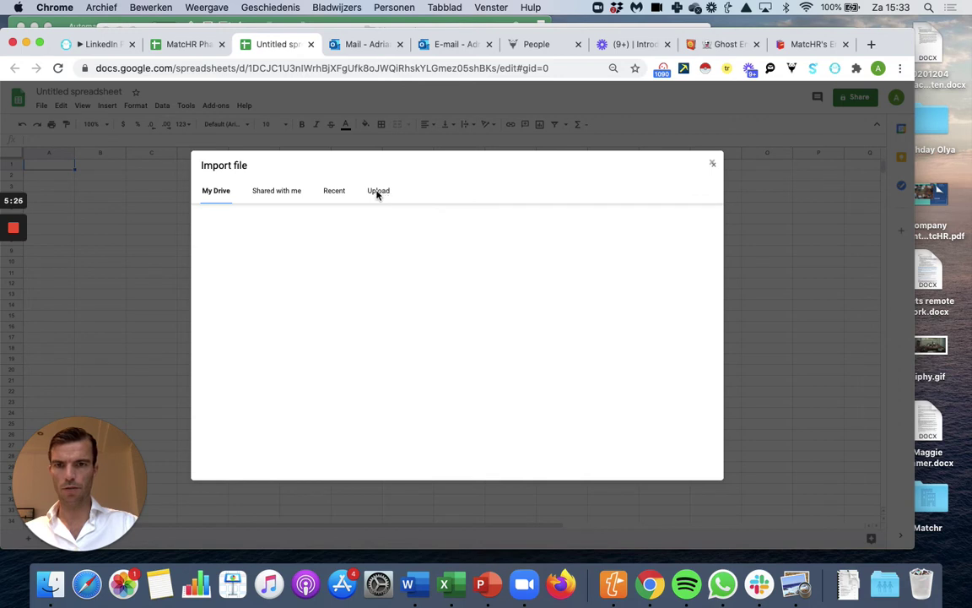
pyautogui.click(376, 194)
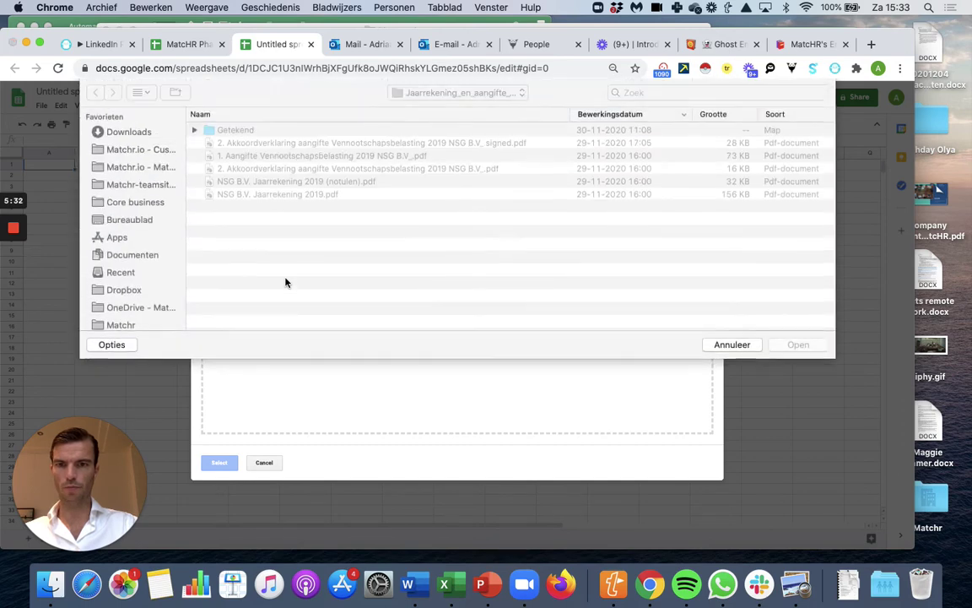
pyautogui.click(129, 220)
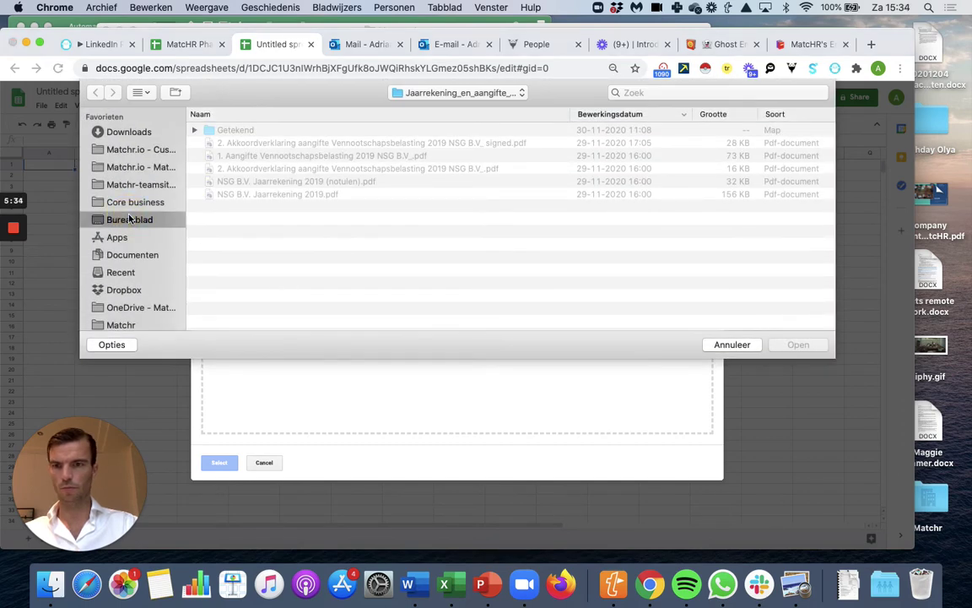
pyautogui.doubleClick(259, 131)
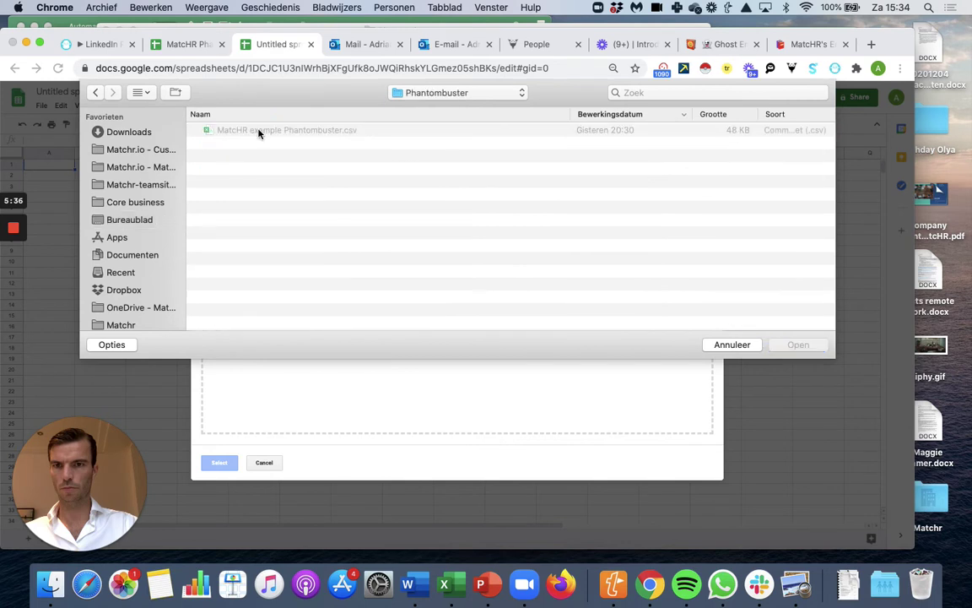
pyautogui.doubleClick(258, 131)
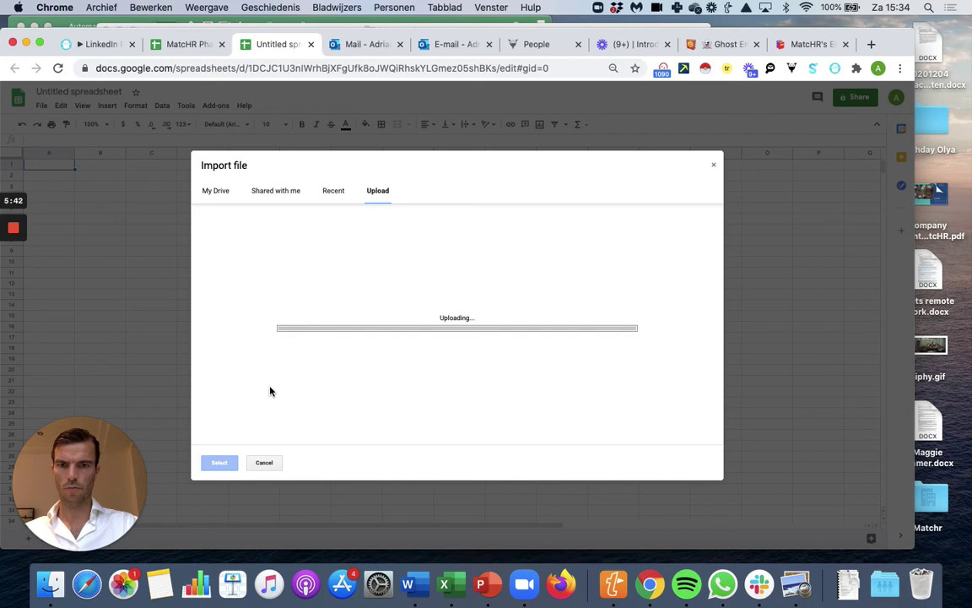
pyautogui.click(446, 450)
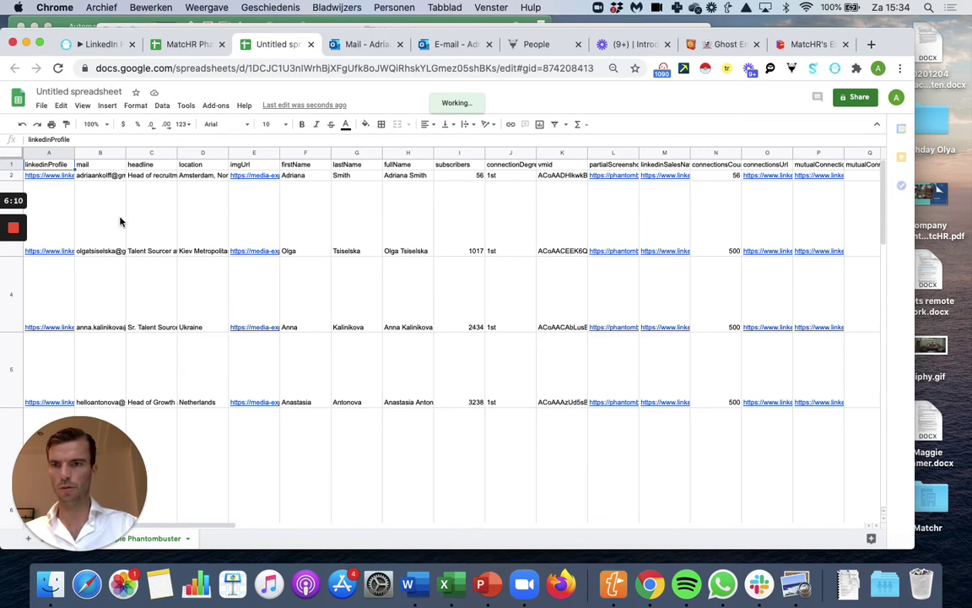
# Step: Look over the imported profile rows, view the profile picture linked in the imgUrl cell of row 3, and return to the sheet
pyautogui.scroll(-3, 110, 284)
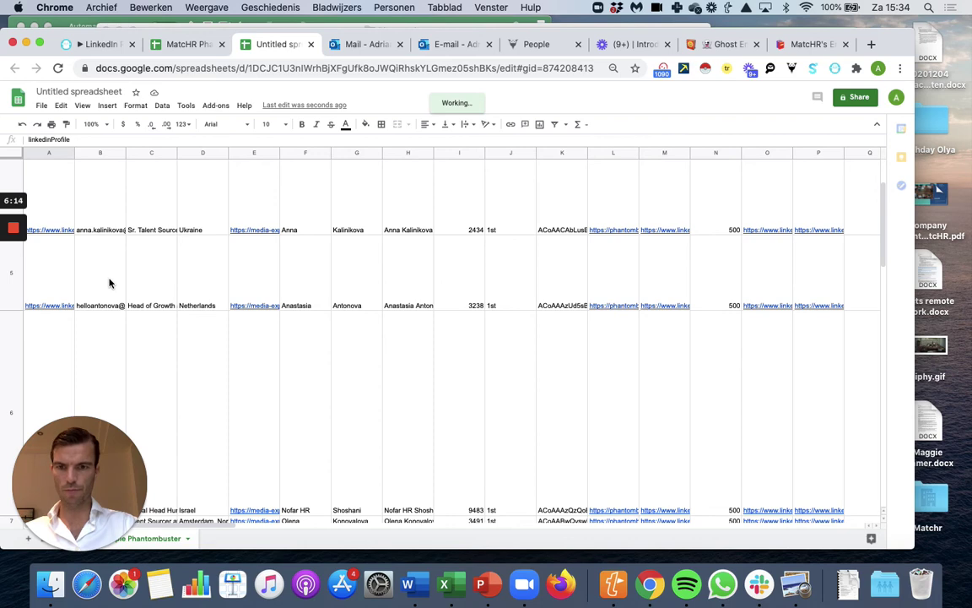
pyautogui.scroll(-5, 110, 284)
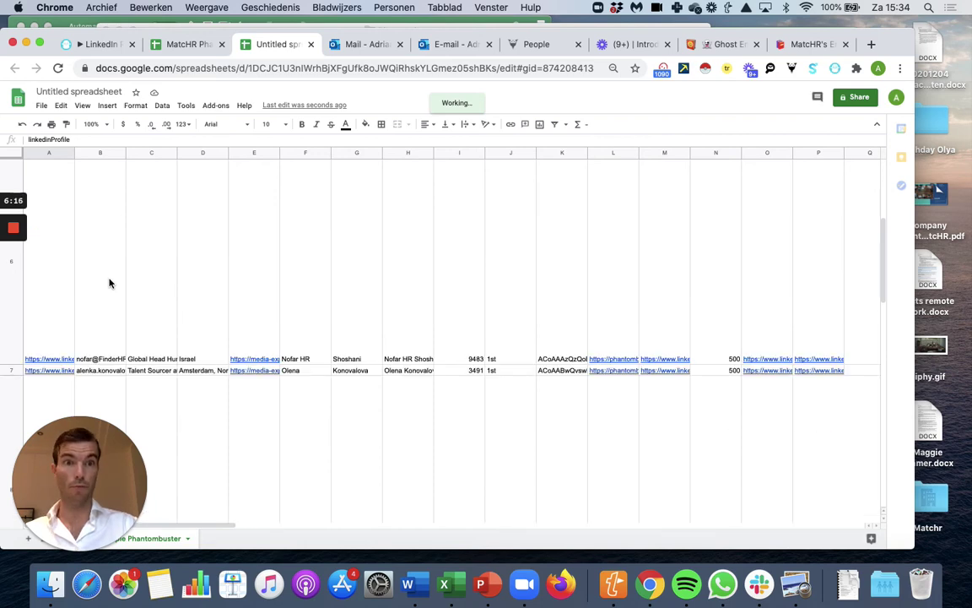
pyautogui.scroll(2, 218, 208)
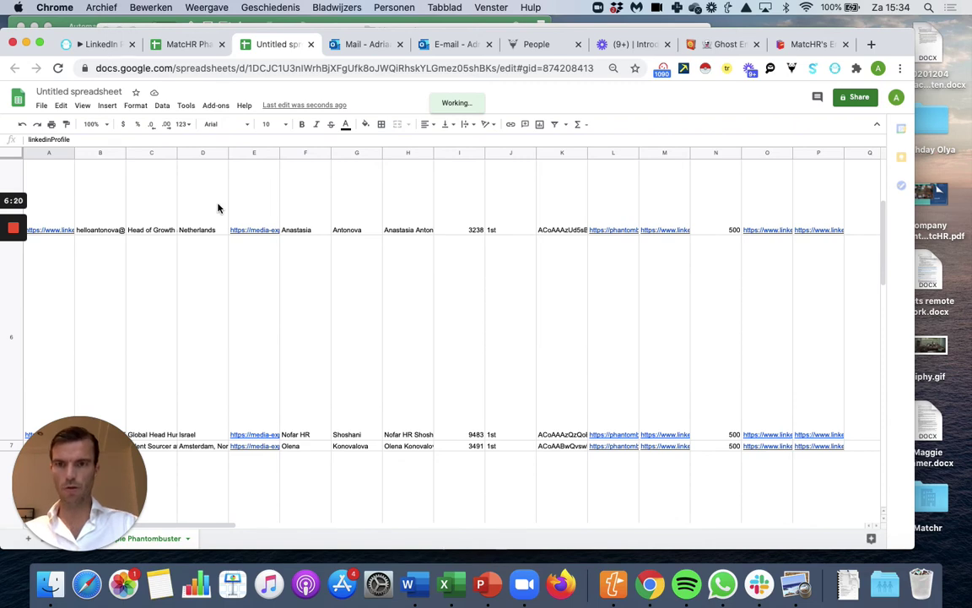
pyautogui.scroll(5, 218, 208)
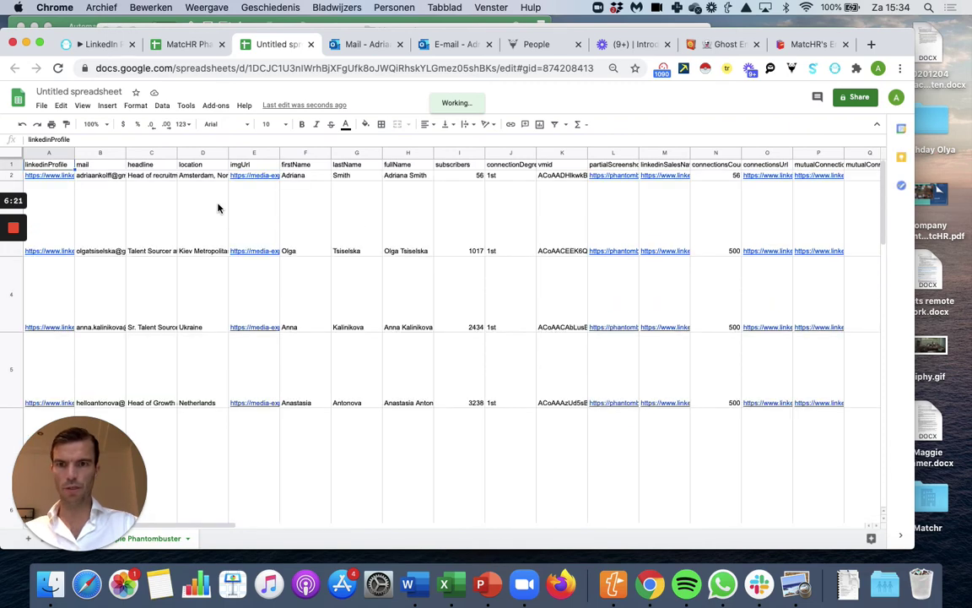
pyautogui.click(306, 177)
pyautogui.click(263, 174)
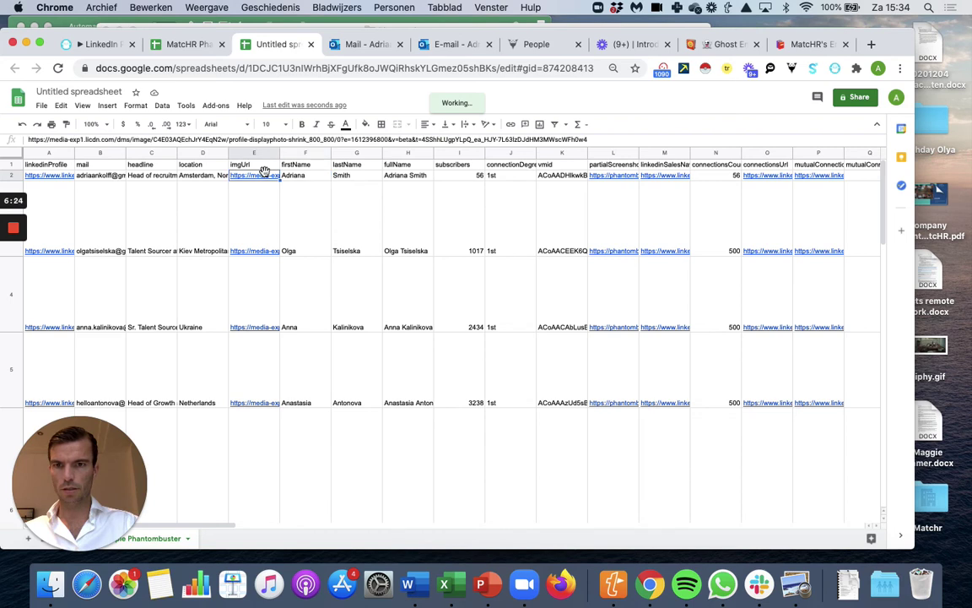
pyautogui.click(256, 242)
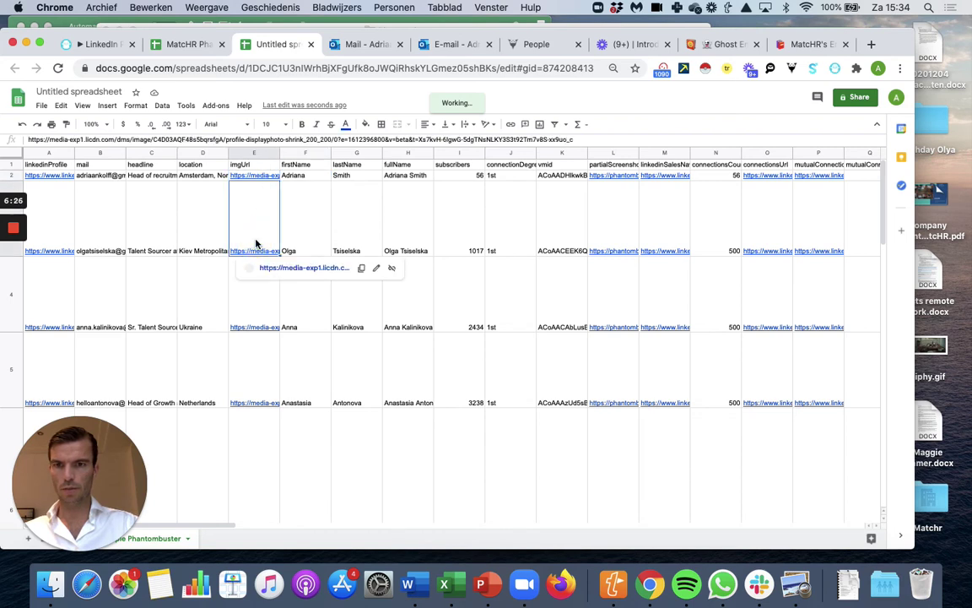
pyautogui.click(300, 269)
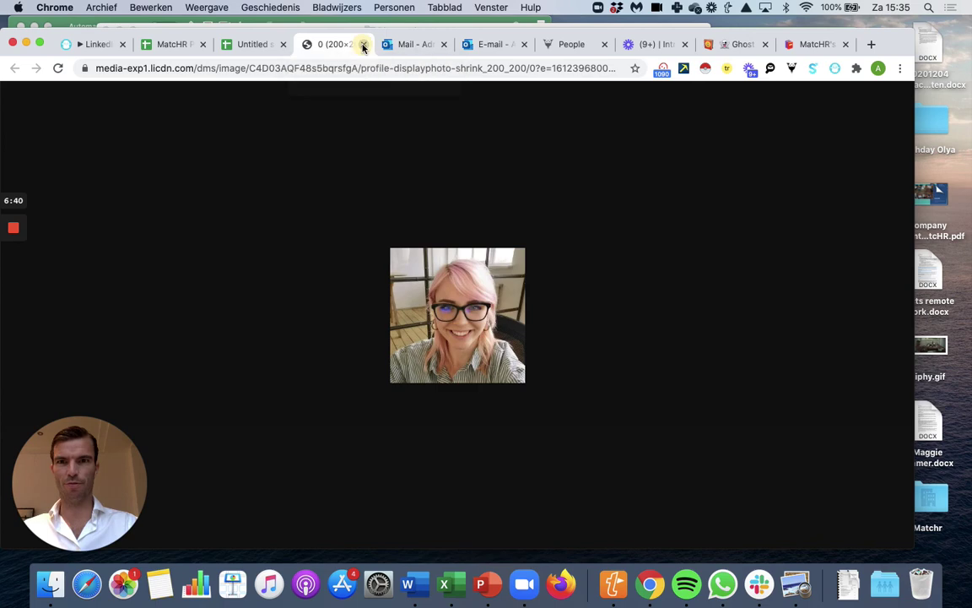
pyautogui.click(364, 45)
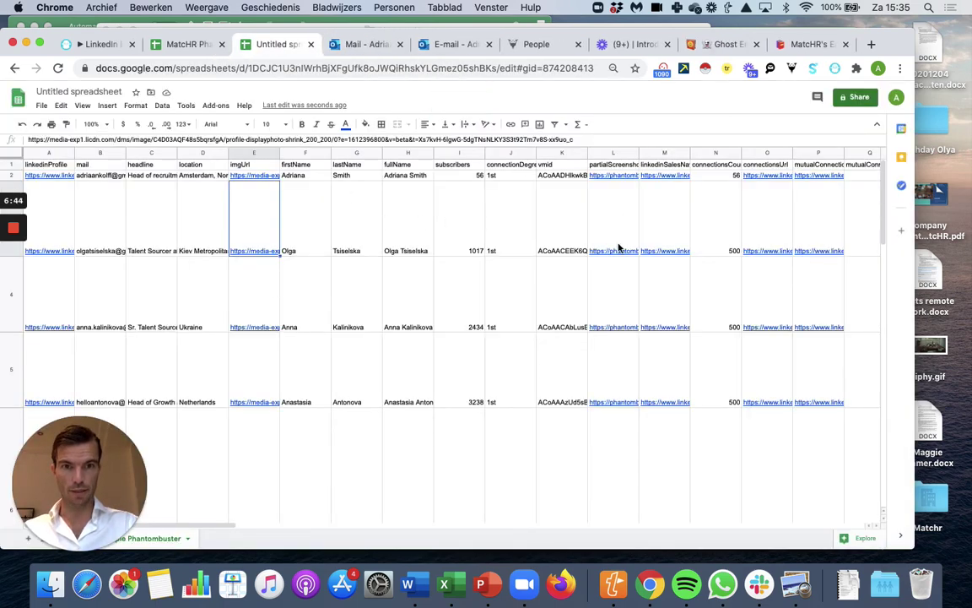
# Step: View the LinkedIn profile screenshot linked in row 3 and return to the spreadsheet
pyautogui.moveTo(619, 250)
pyautogui.click(652, 269)
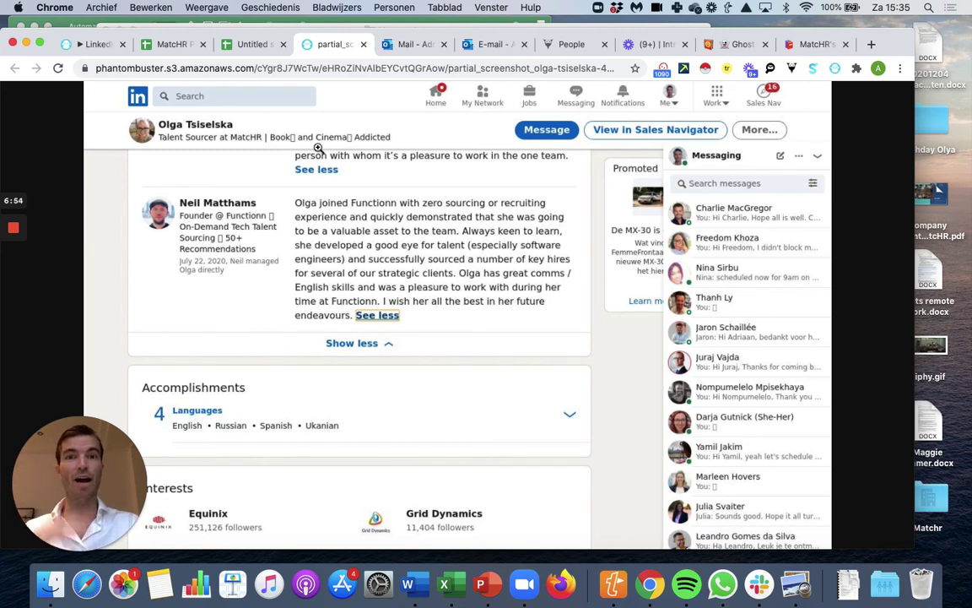
pyautogui.click(363, 45)
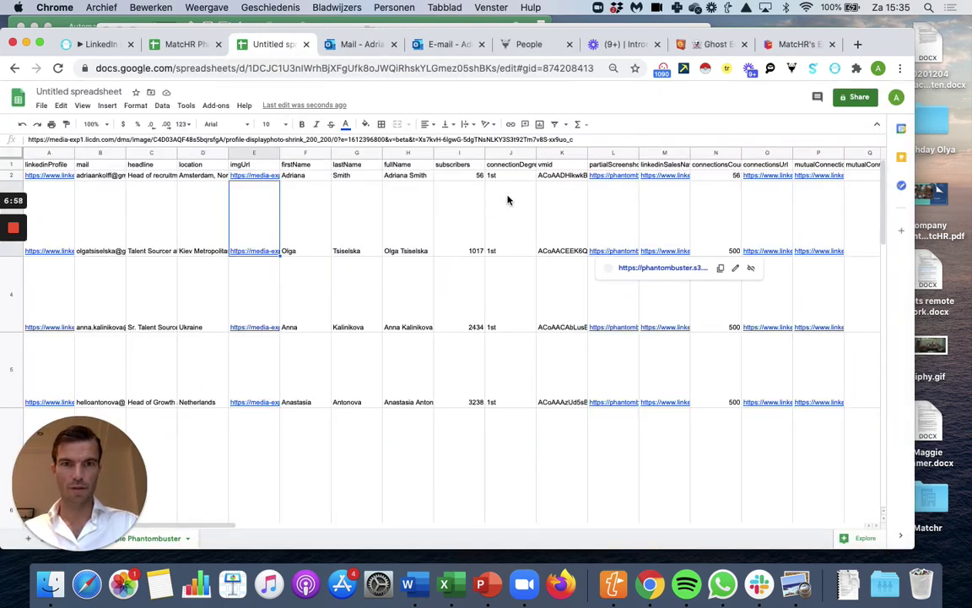
# Step: Examine the remaining scraped data columns, covering company, job, education, skills, endorsements and contact details, and return to the first column
pyautogui.hscroll(10, 487, 207)
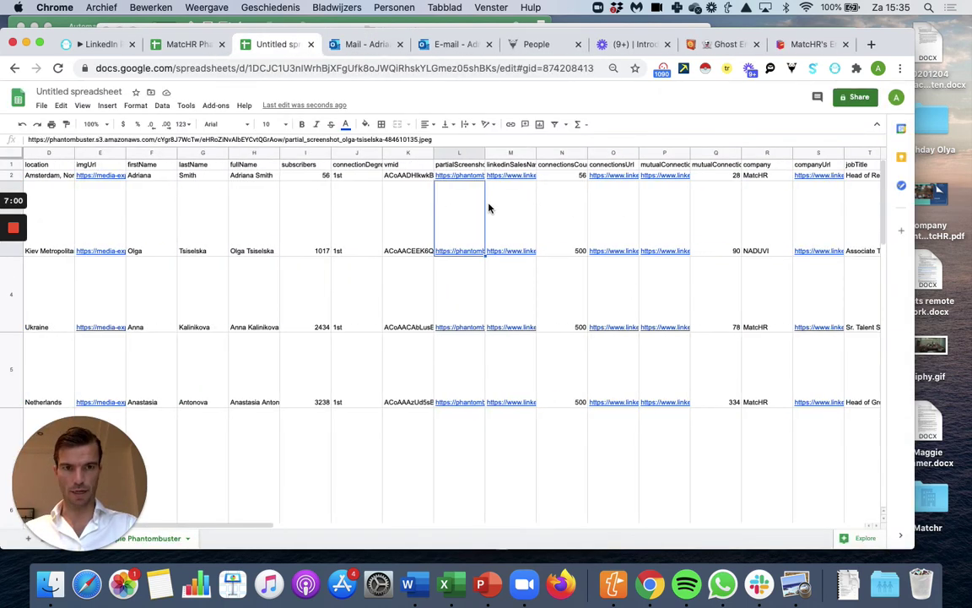
pyautogui.hscroll(7, 487, 208)
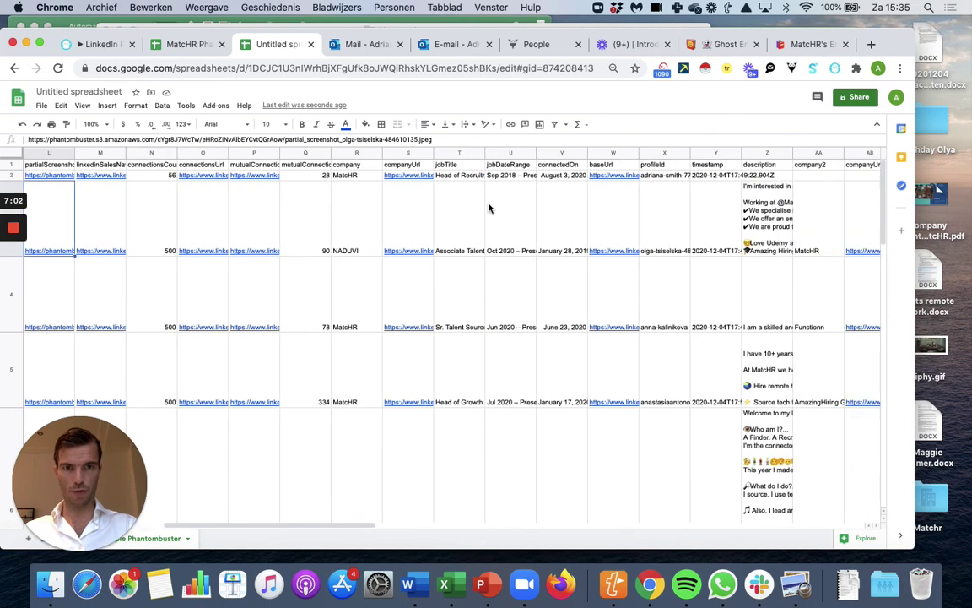
pyautogui.hscroll(5, 487, 208)
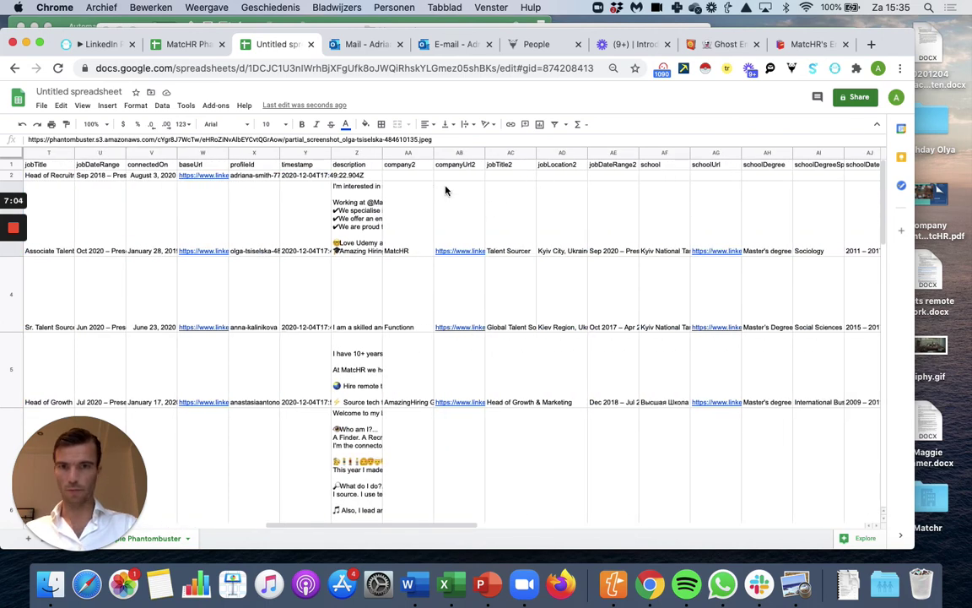
pyautogui.hscroll(6, 508, 190)
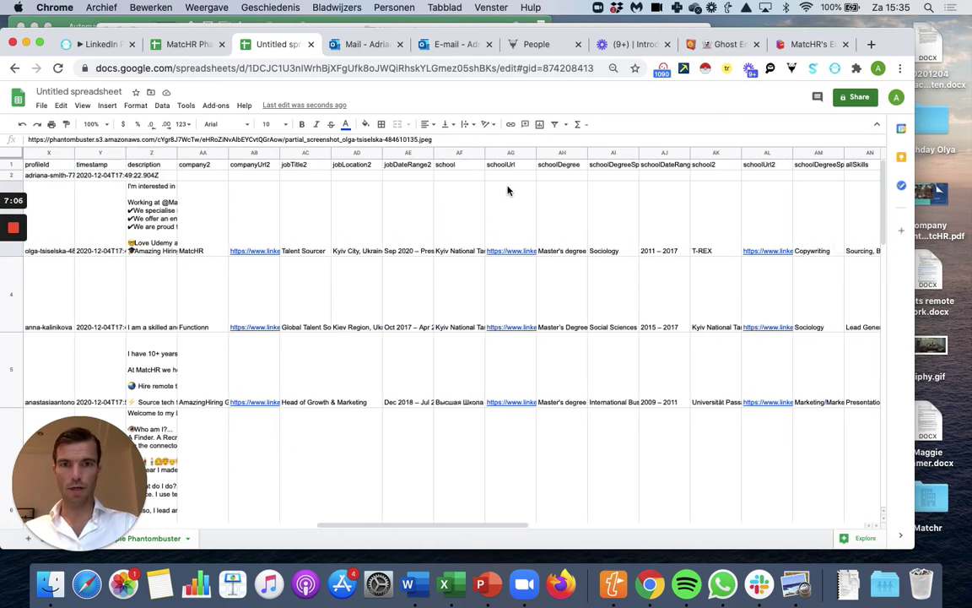
pyautogui.hscroll(3, 373, 208)
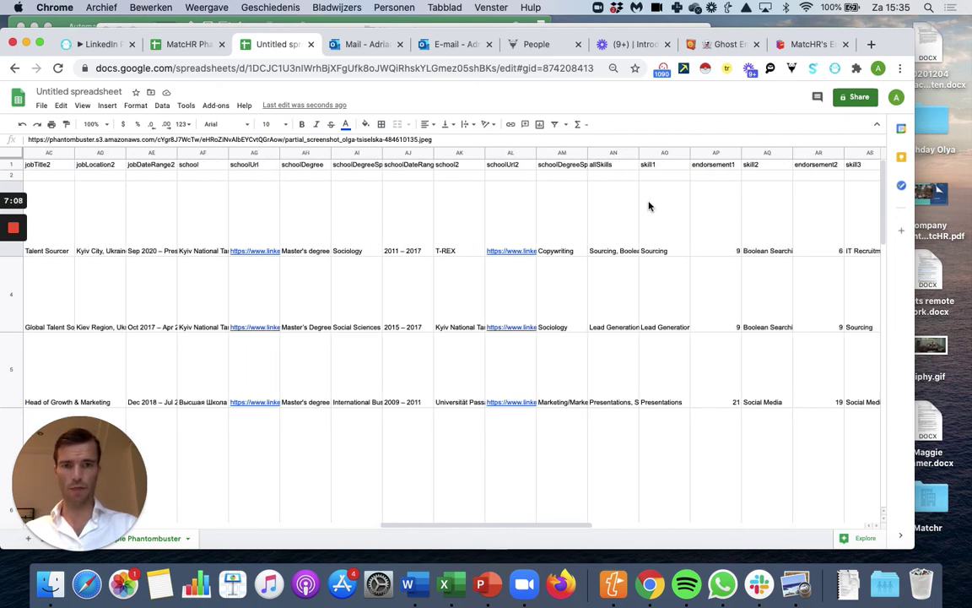
pyautogui.hscroll(6, 647, 206)
pyautogui.hscroll(2, 647, 206)
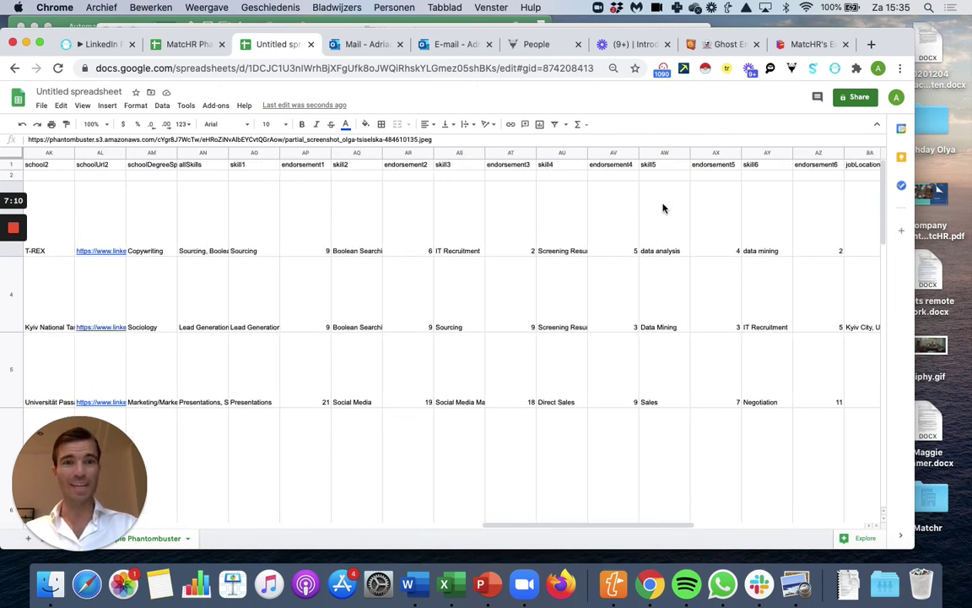
pyautogui.hscroll(7, 662, 207)
pyautogui.hscroll(5, 662, 207)
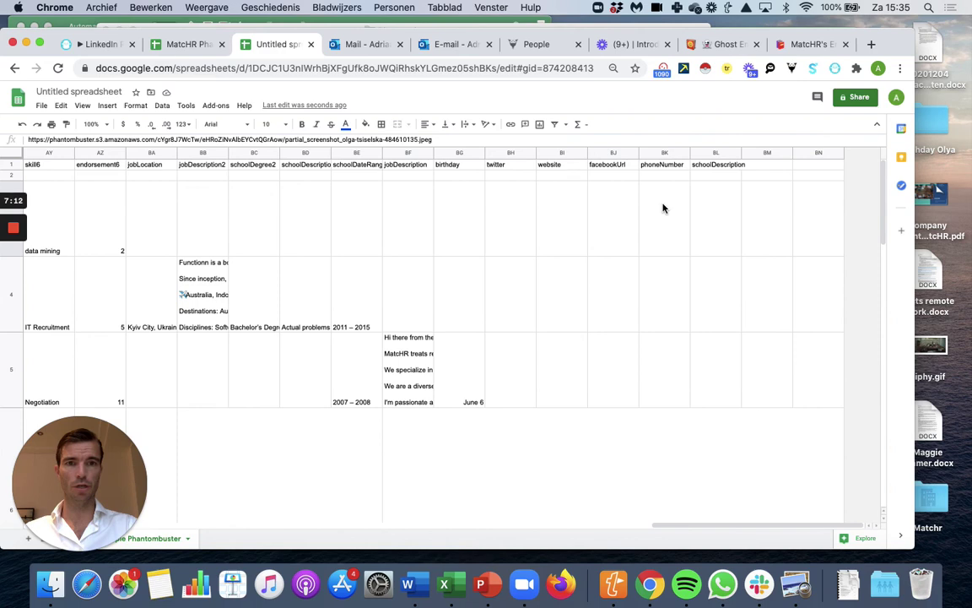
pyautogui.hscroll(-15, 662, 207)
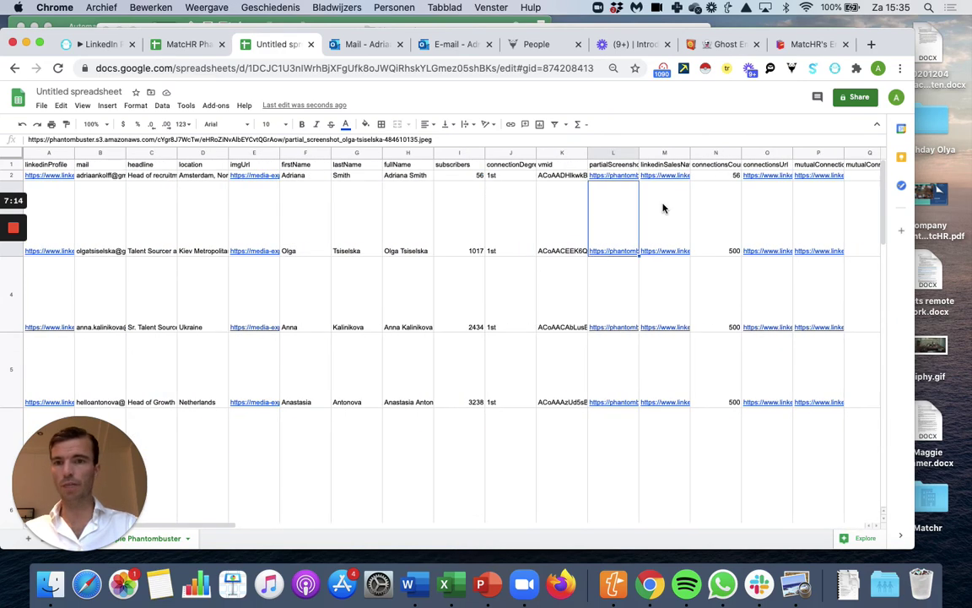